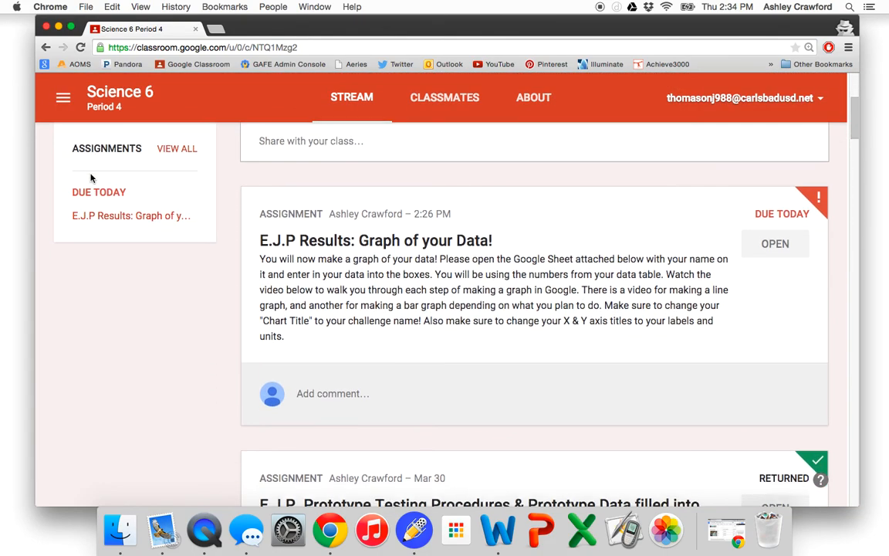
{"action": "scroll", "coordinate": [90, 179], "scroll_direction": "down", "scroll_amount": 2}
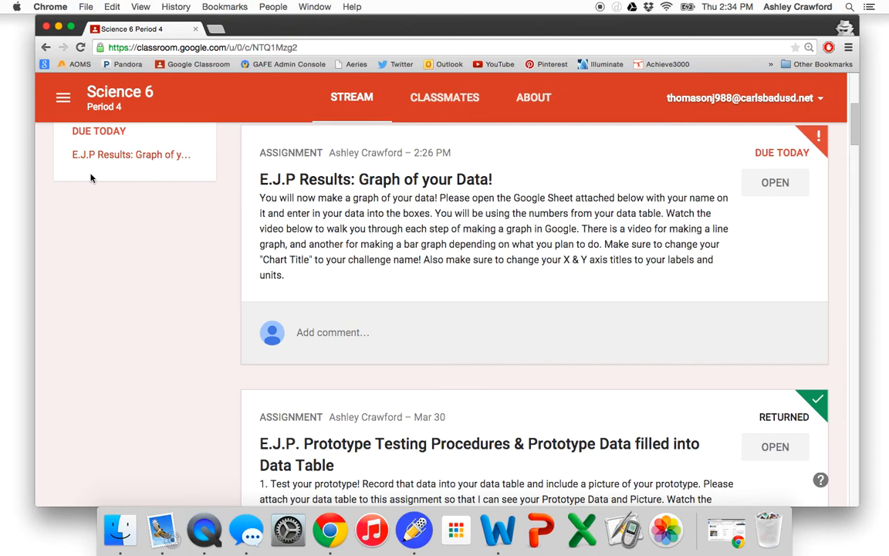
- Open the "E.J.P Results: Graph of your Data!" assignment and its attached Google Sheets file
{"action": "scroll", "coordinate": [321, 259], "scroll_direction": "down", "scroll_amount": 1}
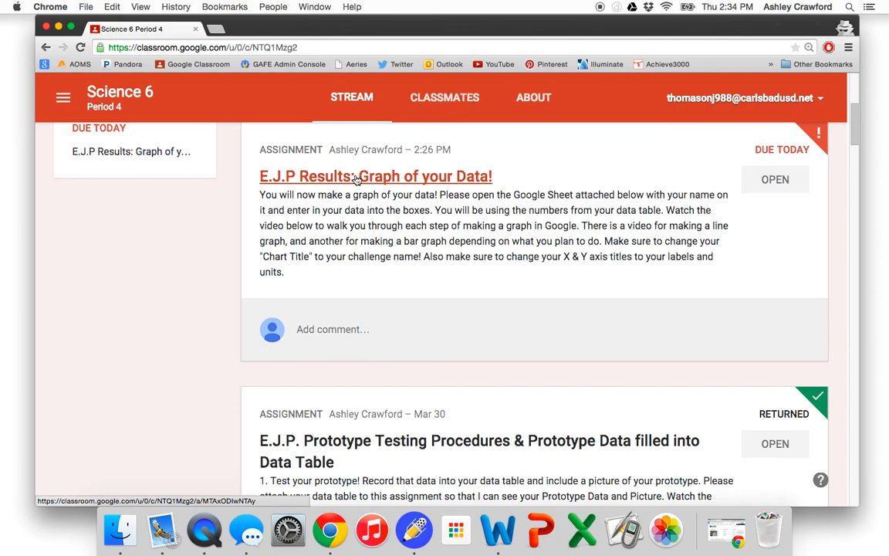
{"action": "left_click", "coordinate": [356, 179]}
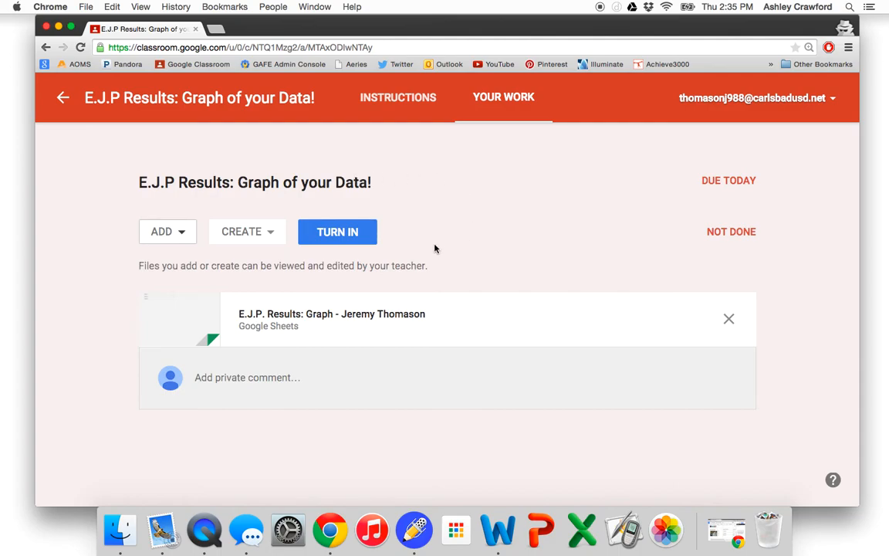
{"action": "left_click", "coordinate": [343, 322]}
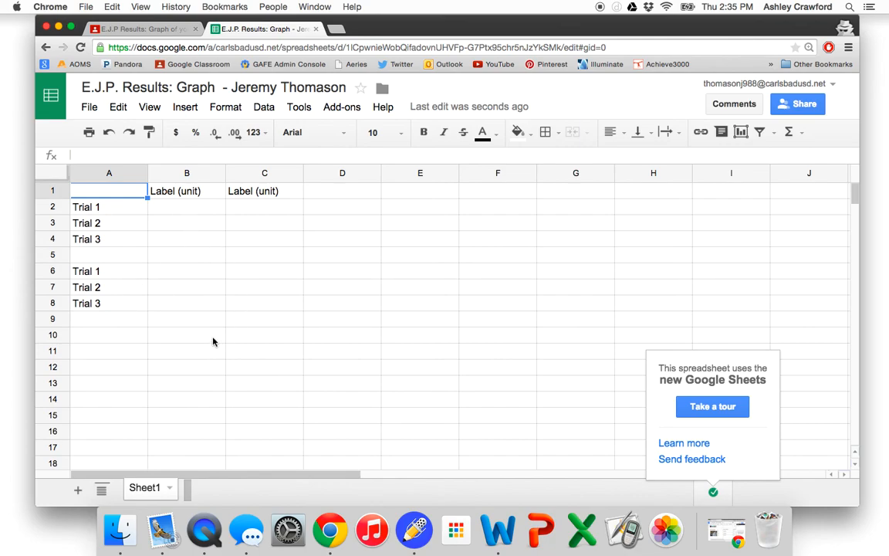
- Return to the class stream and open the E.J. Test/Evaluate document attached to the "E.J.P. Data Table" assignment
{"action": "left_click", "coordinate": [128, 29]}
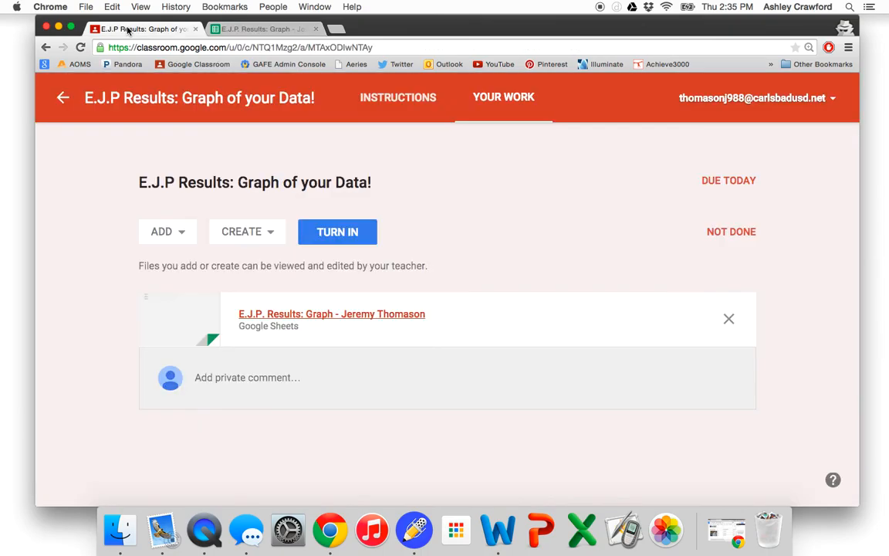
{"action": "left_click", "coordinate": [57, 88]}
{"action": "scroll", "coordinate": [320, 320], "scroll_direction": "down", "scroll_amount": 20}
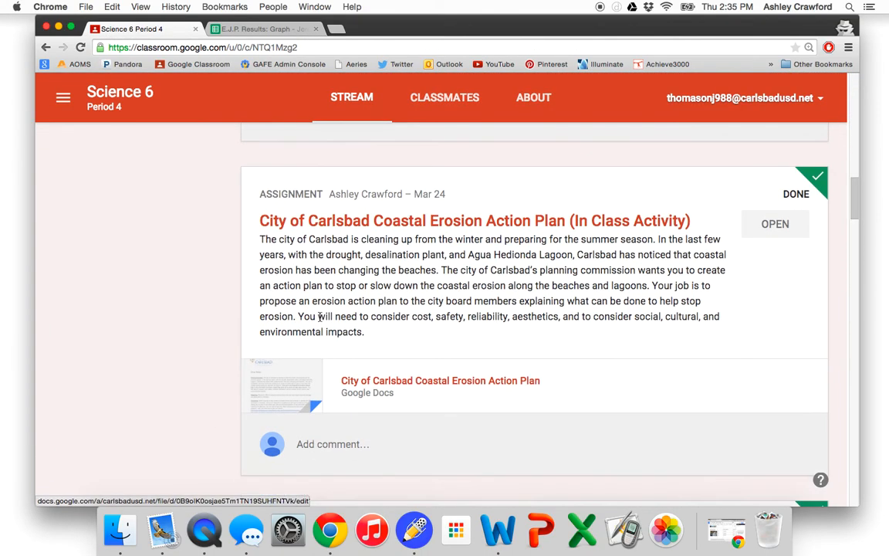
{"action": "scroll", "coordinate": [320, 320], "scroll_direction": "down", "scroll_amount": 10}
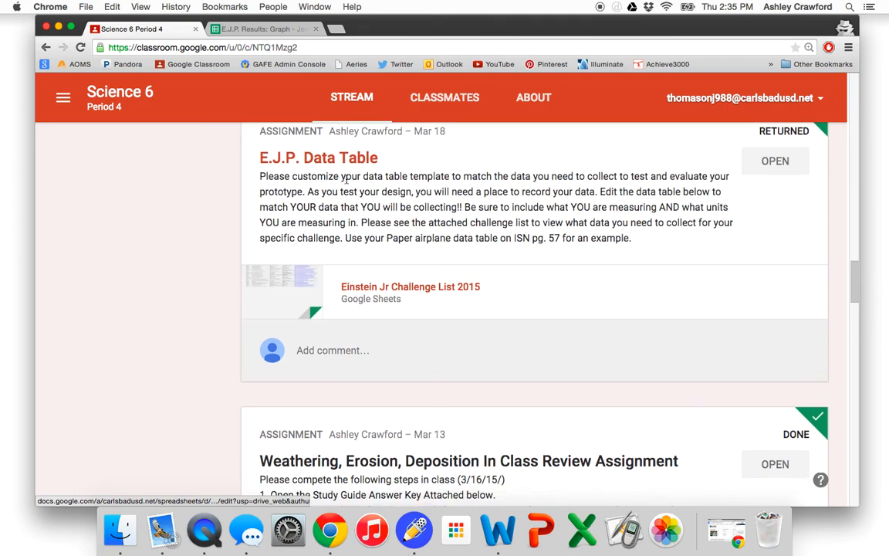
{"action": "left_click", "coordinate": [338, 166]}
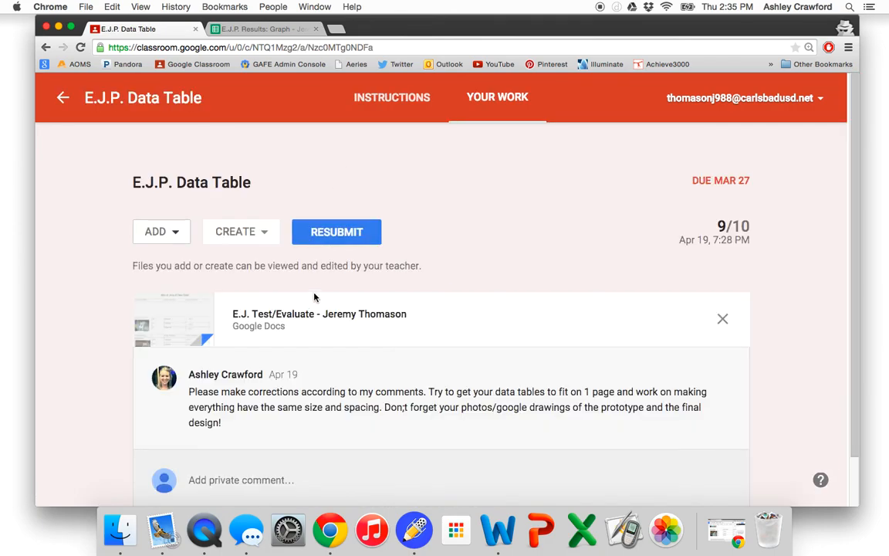
{"action": "left_click", "coordinate": [308, 316]}
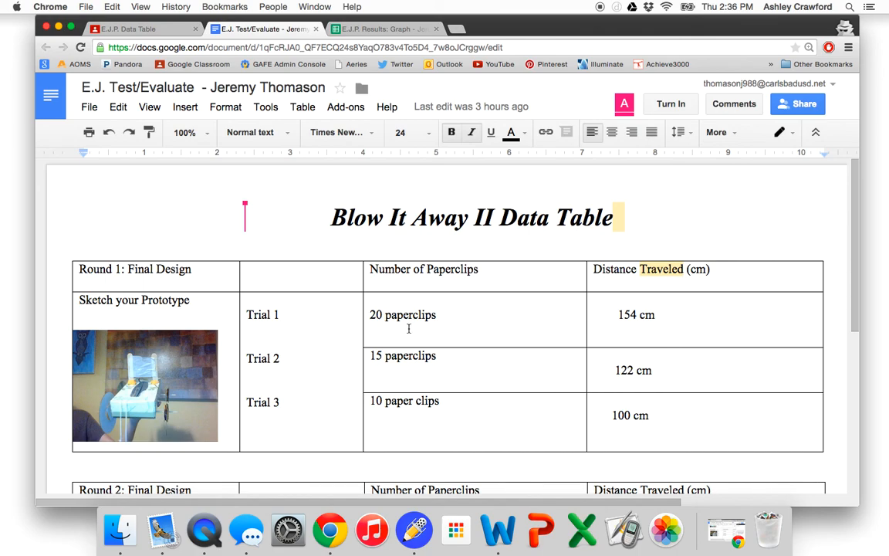
- Compare the Round 1 columns of the Blow It Away II data table with the graph spreadsheet's layout
{"action": "scroll", "coordinate": [408, 329], "scroll_direction": "down", "scroll_amount": 1}
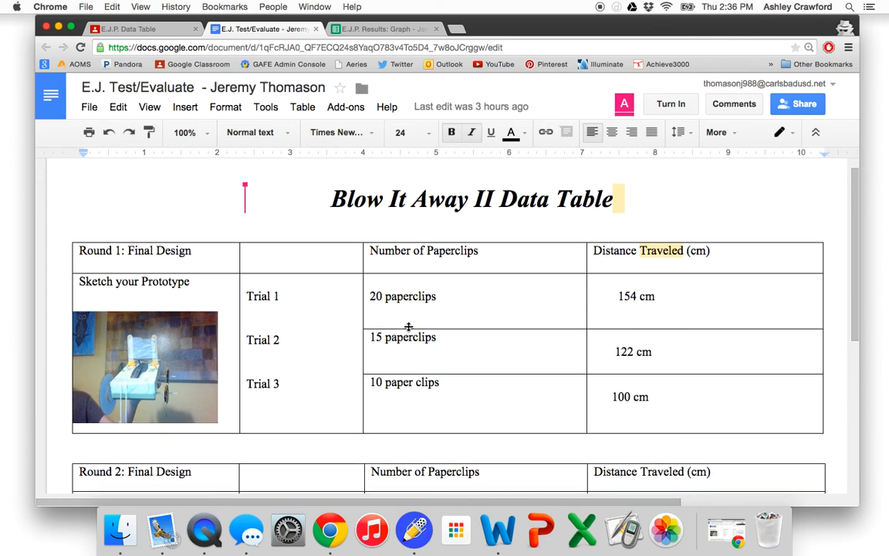
{"action": "left_click", "coordinate": [415, 30]}
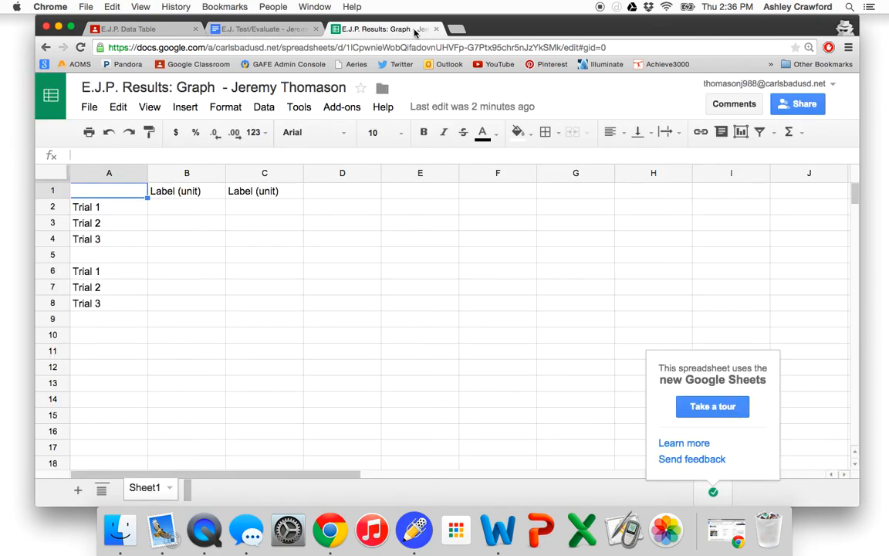
{"action": "left_click", "coordinate": [272, 30]}
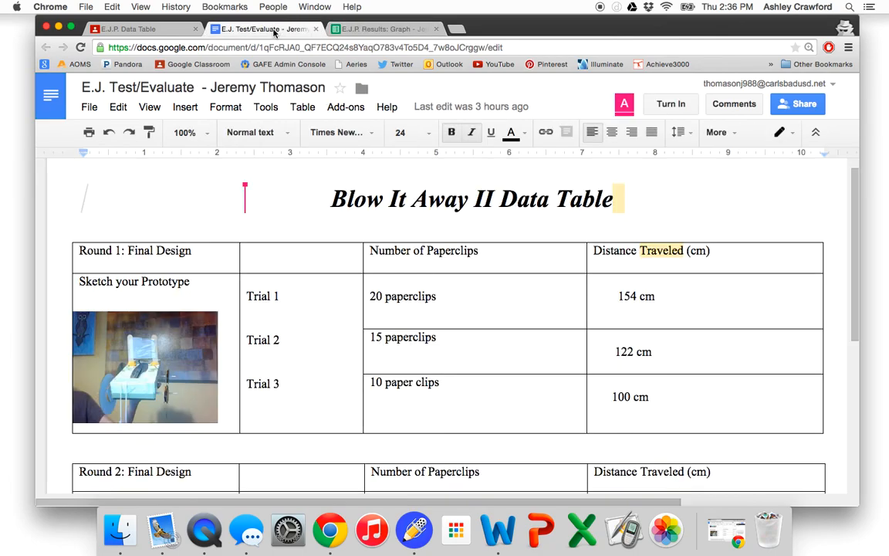
{"action": "left_click", "coordinate": [349, 30]}
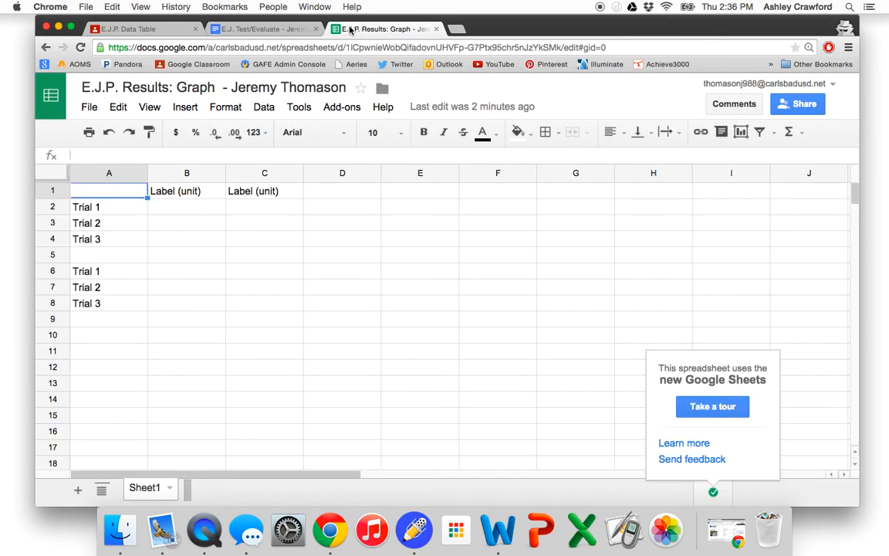
- Replace the placeholder header in cell B1 with "Paperclip", without a unit
{"action": "left_click", "coordinate": [204, 193]}
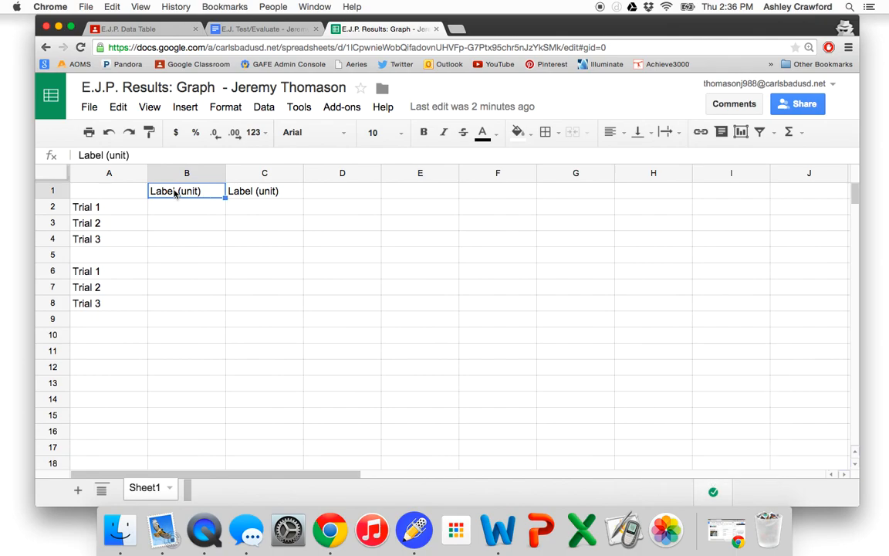
{"action": "double_click", "coordinate": [176, 193]}
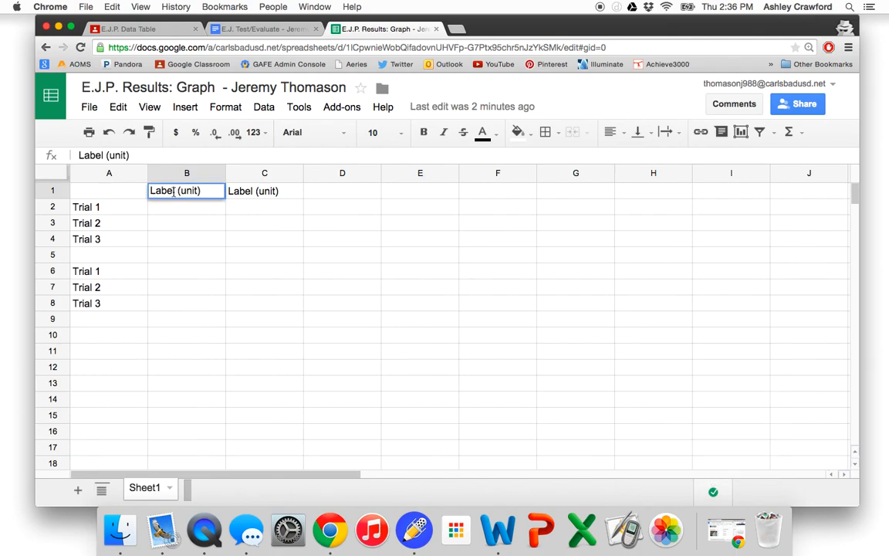
{"action": "key", "text": "BackSpace"}
{"action": "key", "text": "BackSpace"}
{"action": "key", "text": "BackSpace"}
{"action": "key", "text": "BackSpace"}
{"action": "key", "text": "BackSpace"}
{"action": "type", "text": "Paperclip"}
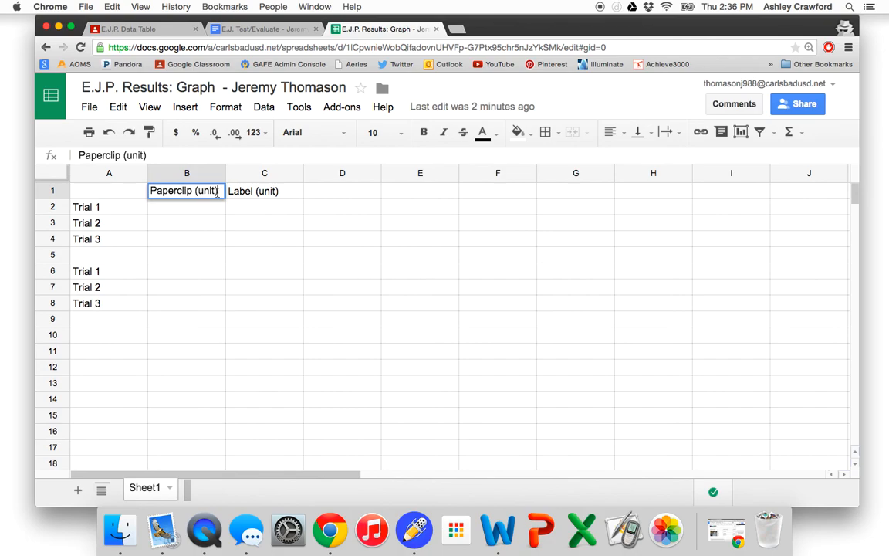
{"action": "key", "text": "BackSpace"}
{"action": "key", "text": "BackSpace"}
{"action": "key", "text": "BackSpace"}
{"action": "key", "text": "BackSpace"}
{"action": "key", "text": "BackSpace"}
{"action": "key", "text": "BackSpace"}
- Change the placeholder header in cell C1 to "Distance (cm)"
{"action": "double_click", "coordinate": [274, 193]}
{"action": "left_click", "coordinate": [254, 191]}
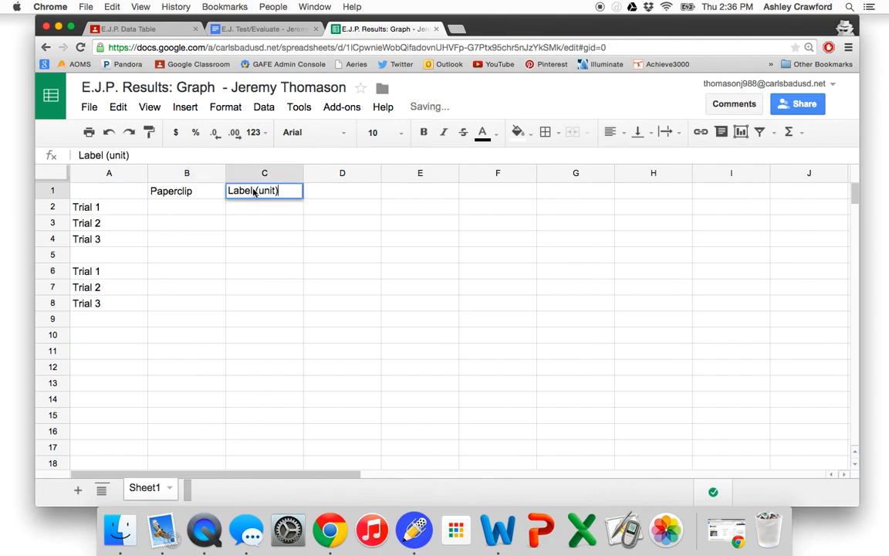
{"action": "key", "text": "BackSpace"}
{"action": "key", "text": "BackSpace"}
{"action": "key", "text": "BackSpace"}
{"action": "key", "text": "BackSpace"}
{"action": "key", "text": "BackSpace"}
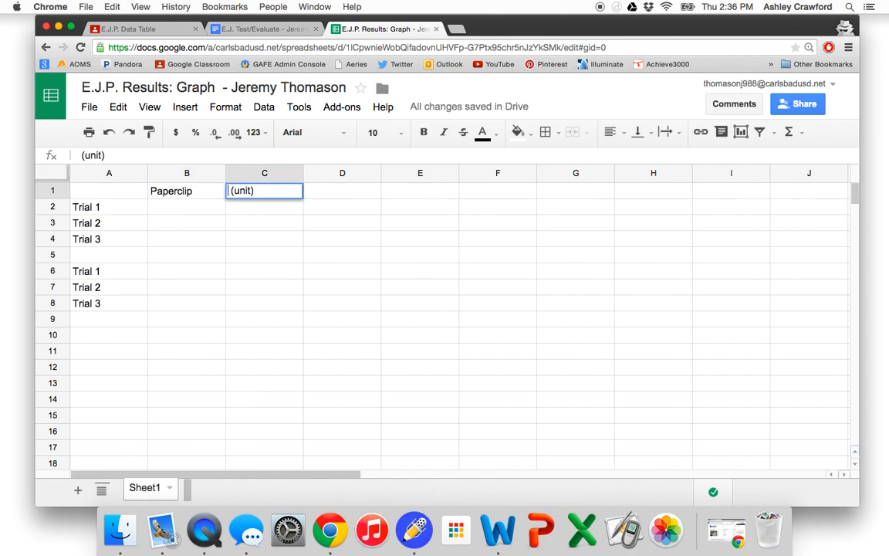
{"action": "type", "text": "Distance"}
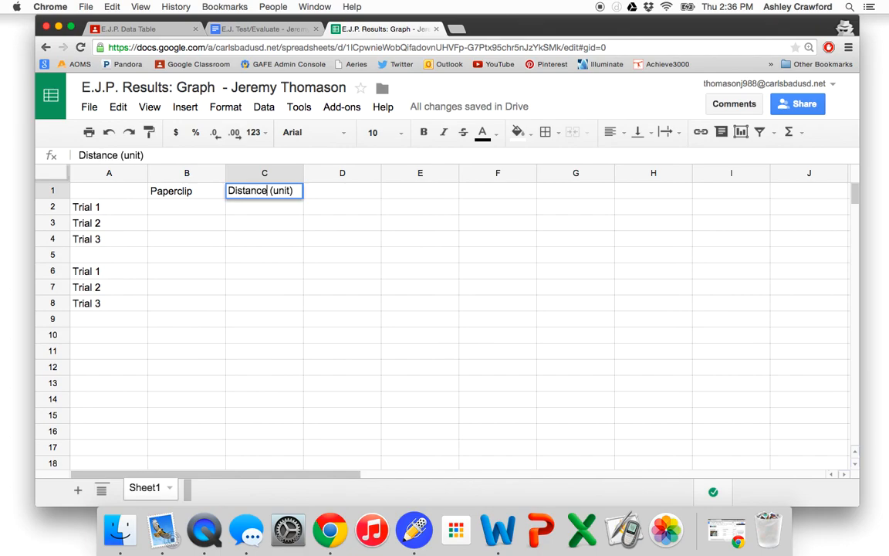
{"action": "left_click", "coordinate": [293, 191]}
{"action": "key", "text": "BackSpace"}
{"action": "key", "text": "BackSpace"}
{"action": "key", "text": "BackSpace"}
{"action": "key", "text": "BackSpace"}
{"action": "key", "text": "BackSpace"}
{"action": "type", "text": "cm)"}
- Check the data table document and enter the first set's paperclip counts 20, 15 and 10 in B2:B4
{"action": "double_click", "coordinate": [200, 208]}
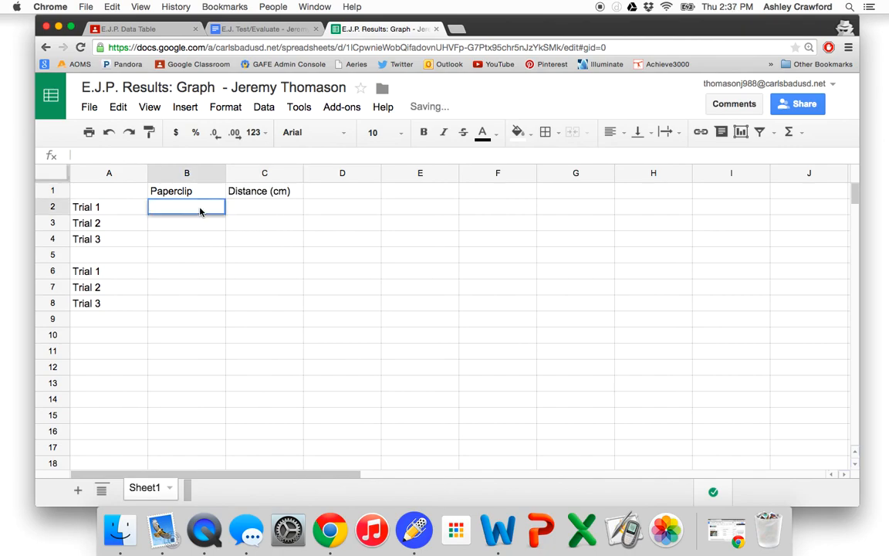
{"action": "left_click", "coordinate": [221, 29]}
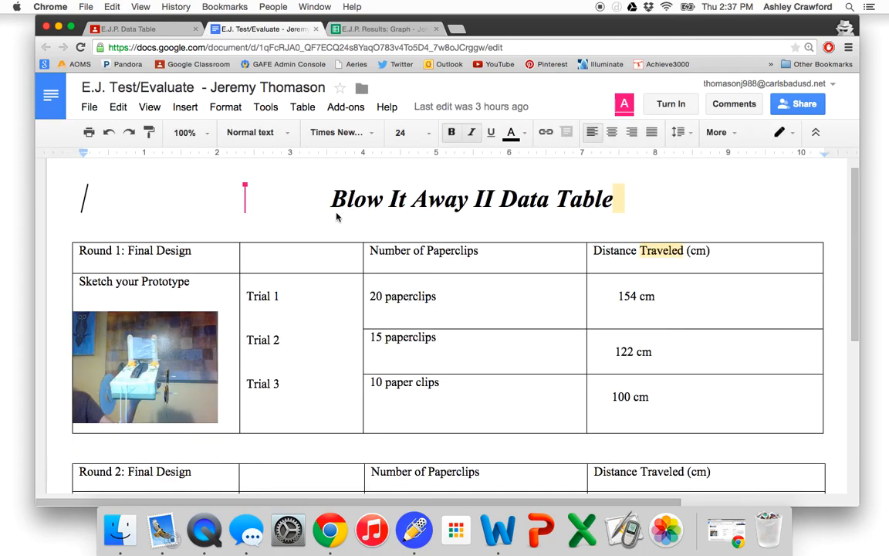
{"action": "left_click", "coordinate": [383, 30]}
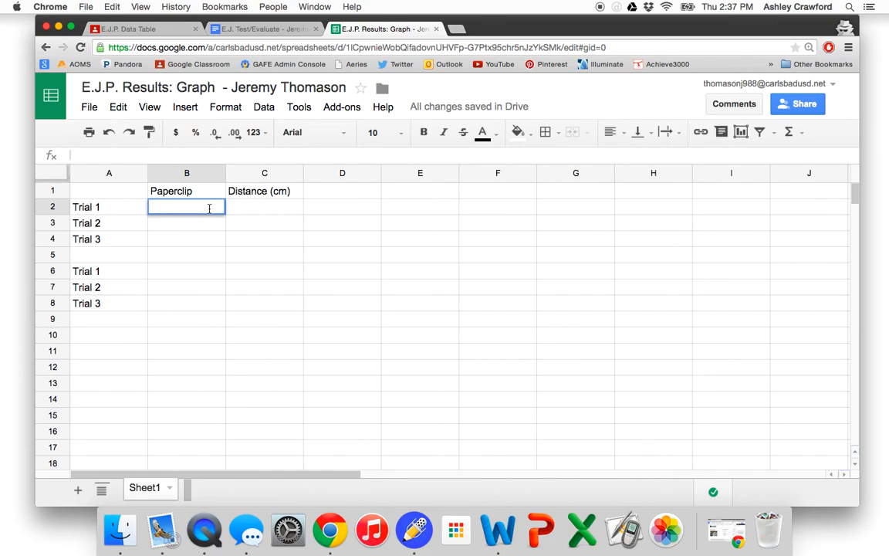
{"action": "type", "text": "20"}
{"action": "key", "text": "Return"}
{"action": "type", "text": "15"}
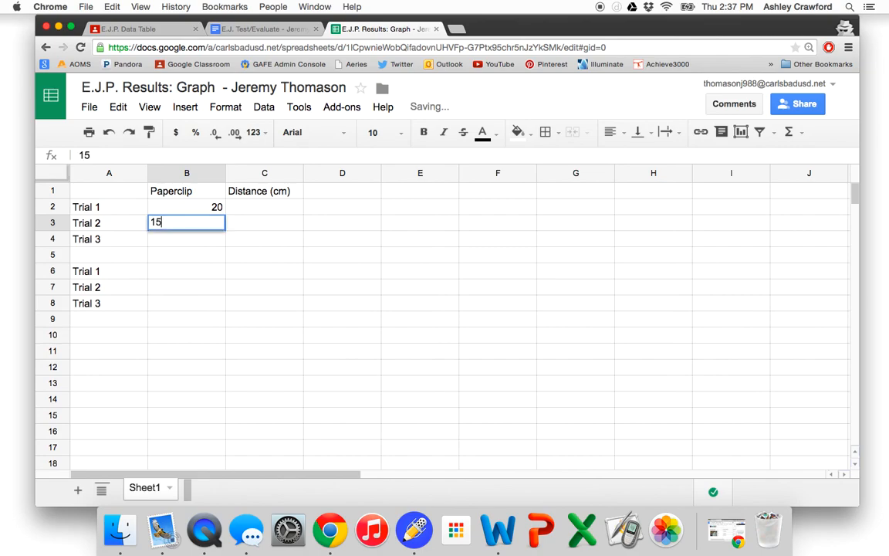
{"action": "key", "text": "Return"}
{"action": "type", "text": "10"}
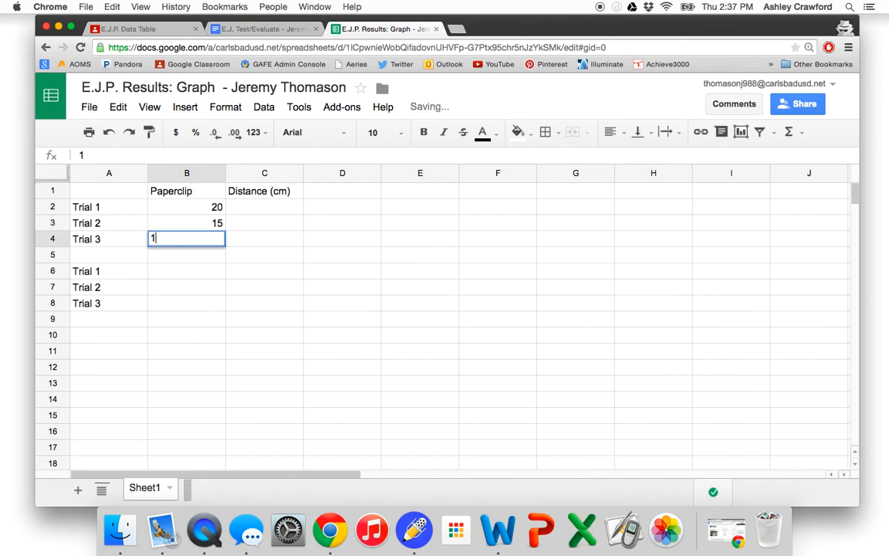
- Enter the first set's distances 154, 122 and 100 in cells C2:C4
{"action": "left_click", "coordinate": [276, 219]}
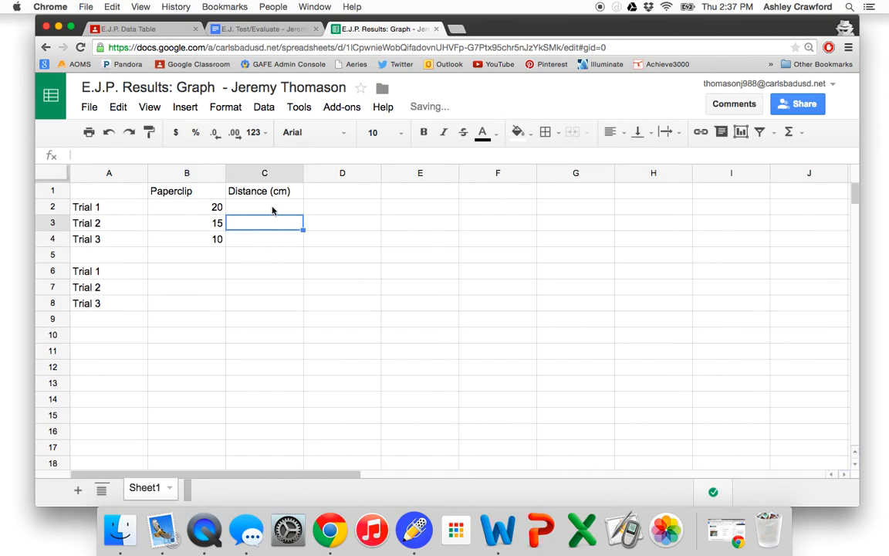
{"action": "left_click", "coordinate": [273, 207]}
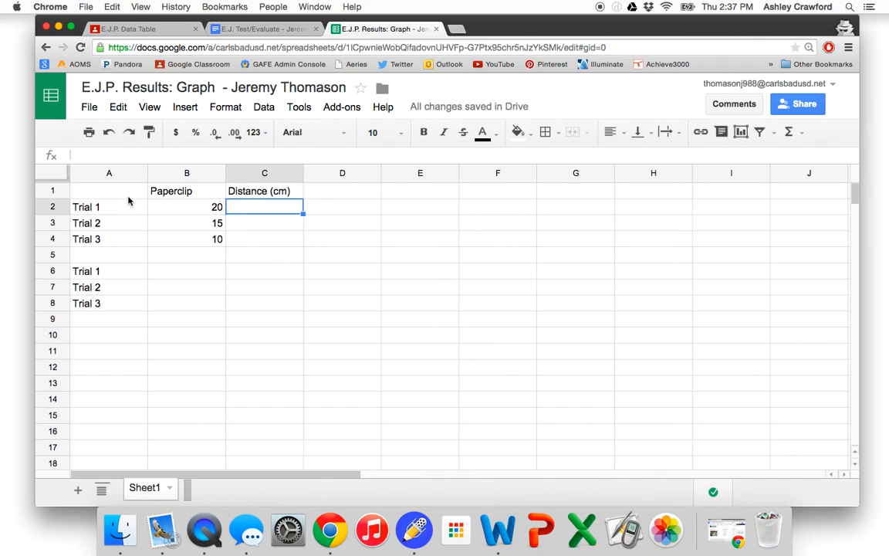
{"action": "type", "text": "154"}
{"action": "left_click", "coordinate": [263, 229]}
{"action": "type", "text": "122"}
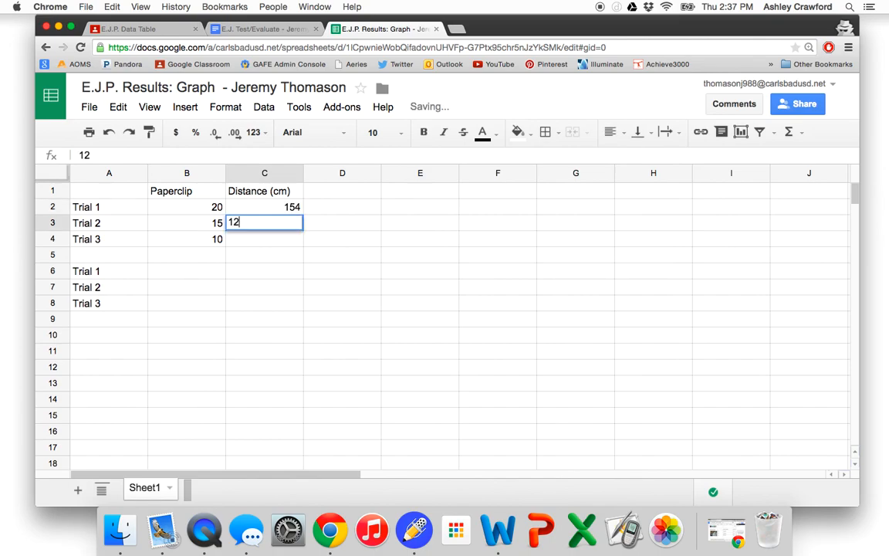
{"action": "left_click", "coordinate": [268, 240]}
{"action": "type", "text": "100"}
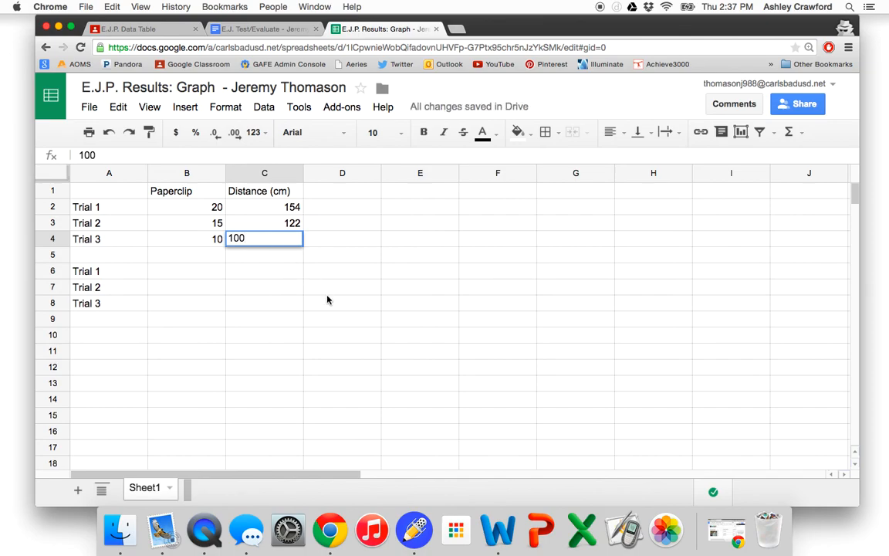
{"action": "left_click", "coordinate": [328, 300]}
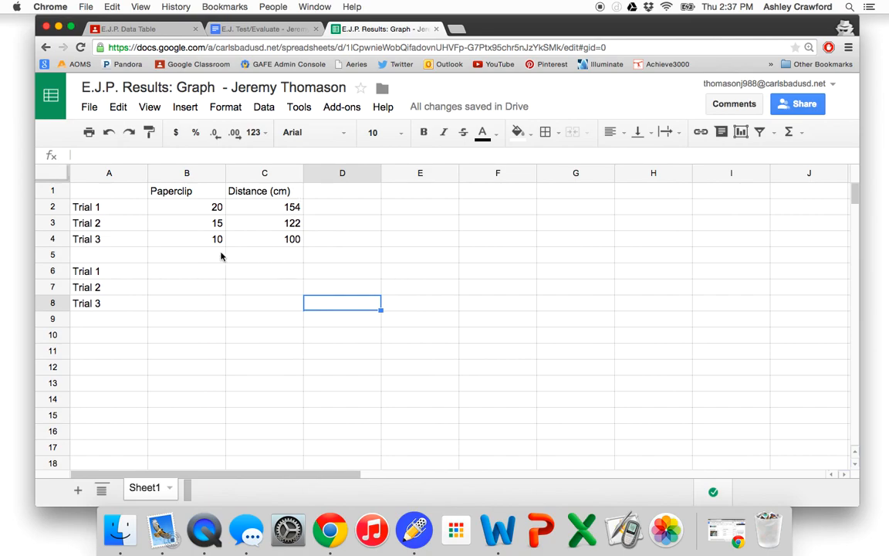
- Enter the second set's paperclip counts 10, 15 and 10 in cells B6:B8
{"action": "left_click", "coordinate": [190, 274]}
{"action": "double_click", "coordinate": [191, 275]}
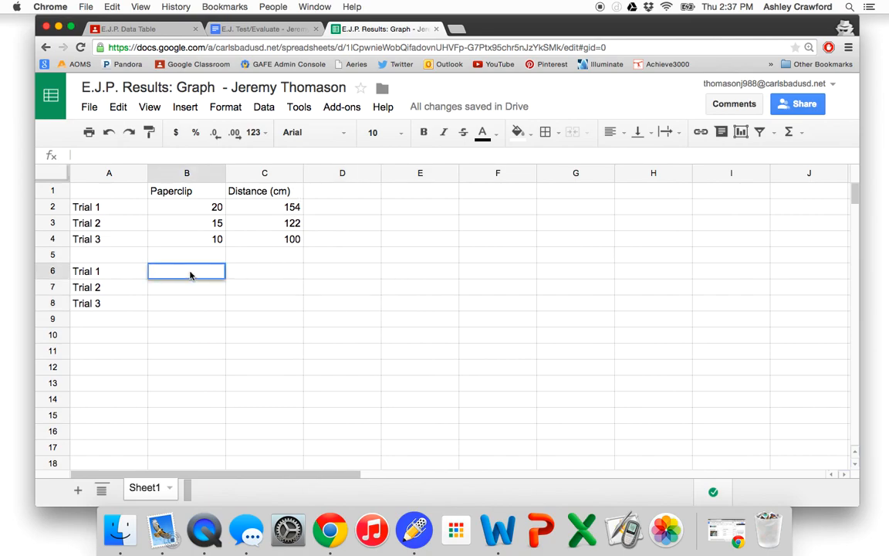
{"action": "type", "text": "10"}
{"action": "key", "text": "Return"}
{"action": "type", "text": "15"}
{"action": "left_click", "coordinate": [216, 304]}
{"action": "type", "text": "10"}
{"action": "left_click", "coordinate": [236, 317]}
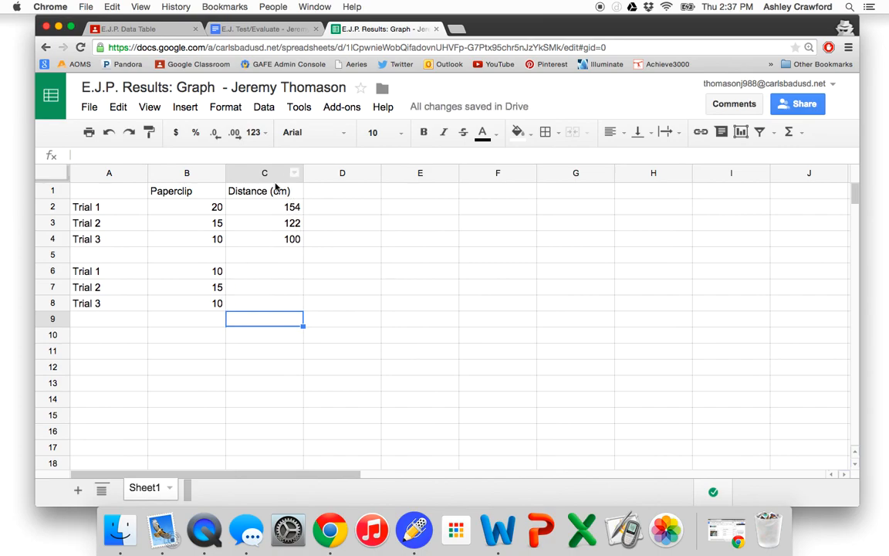
- Enter the second set's distances 120, 89.2 and 66 in cells C6:C8
{"action": "left_click", "coordinate": [292, 272]}
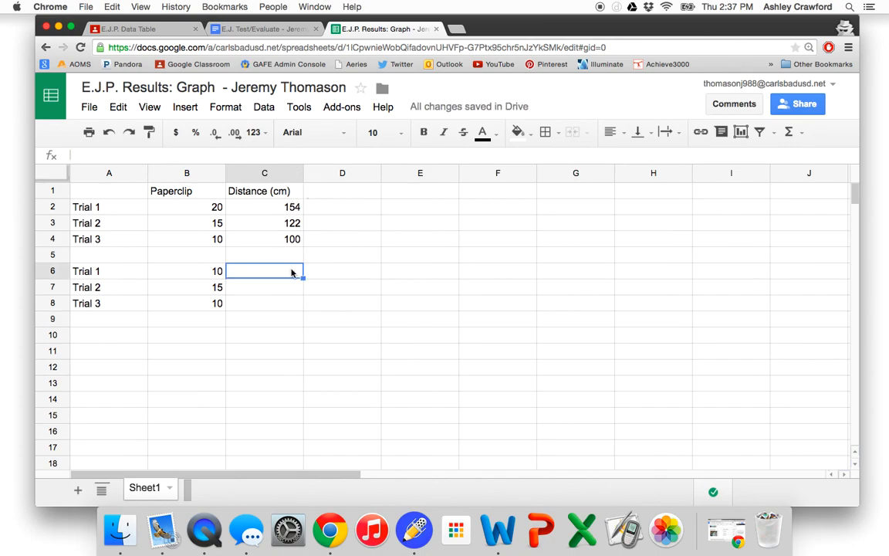
{"action": "type", "text": "120"}
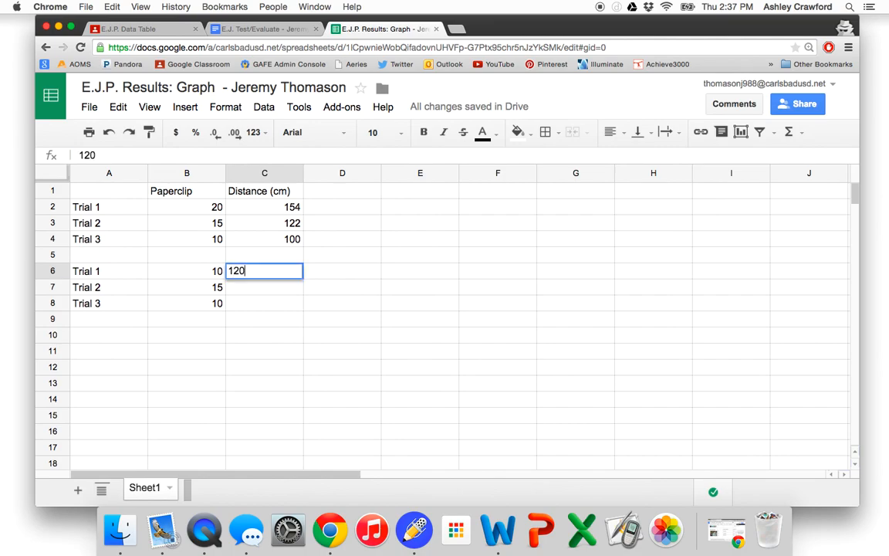
{"action": "left_click", "coordinate": [292, 289]}
{"action": "type", "text": "89.2"}
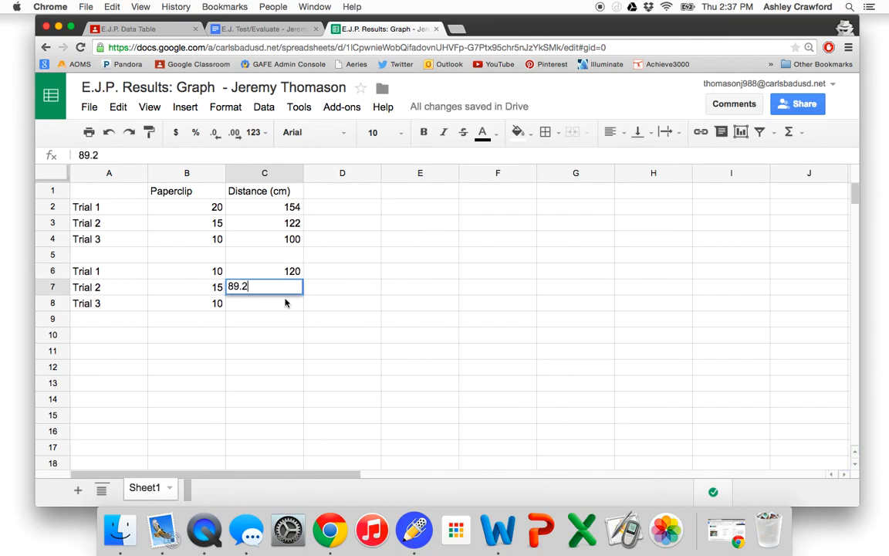
{"action": "left_click", "coordinate": [285, 303]}
{"action": "type", "text": "66"}
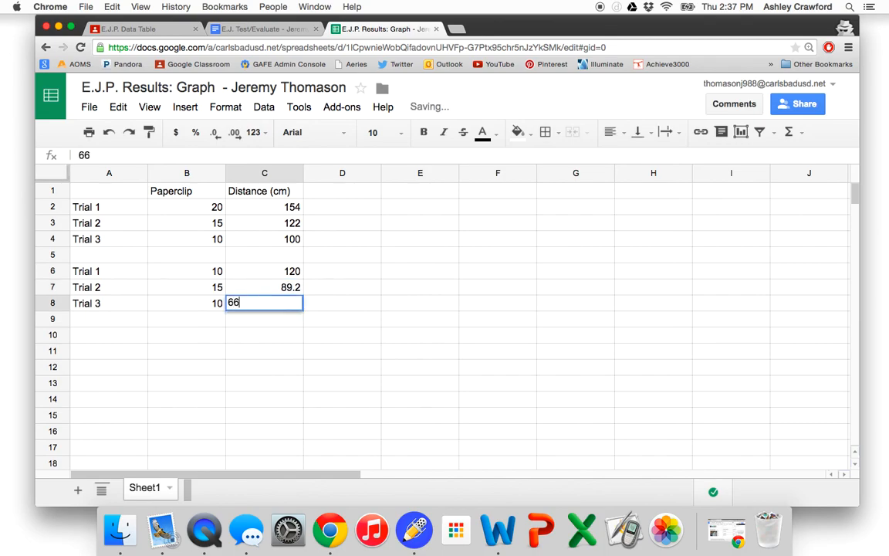
- Start a chart from the data range A1:C8 and choose the straight-segment line chart type
{"action": "left_click", "coordinate": [313, 351]}
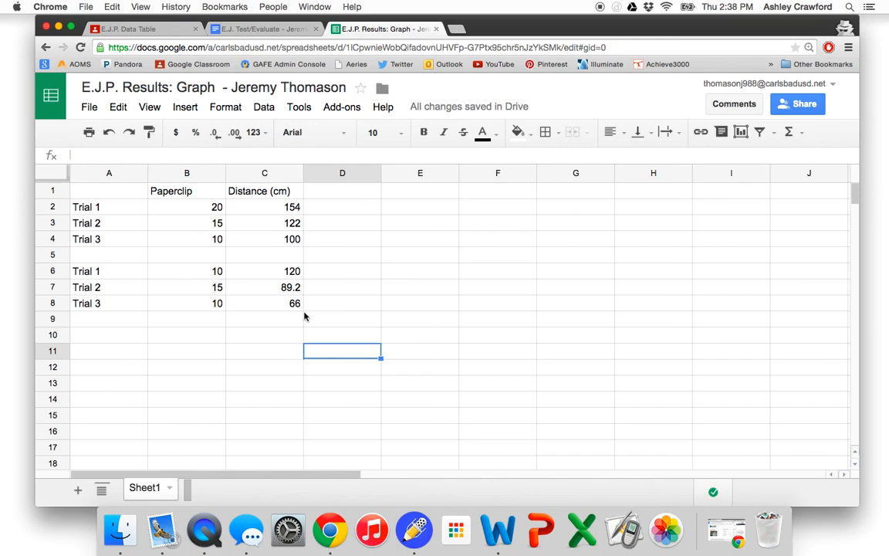
{"action": "left_click", "coordinate": [82, 192]}
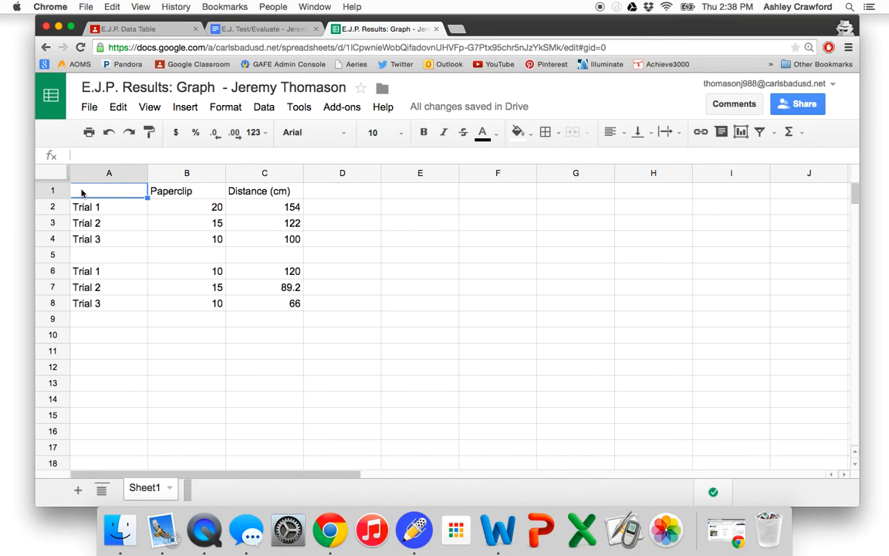
{"action": "left_click_drag", "start_coordinate": [82, 193], "coordinate": [296, 307]}
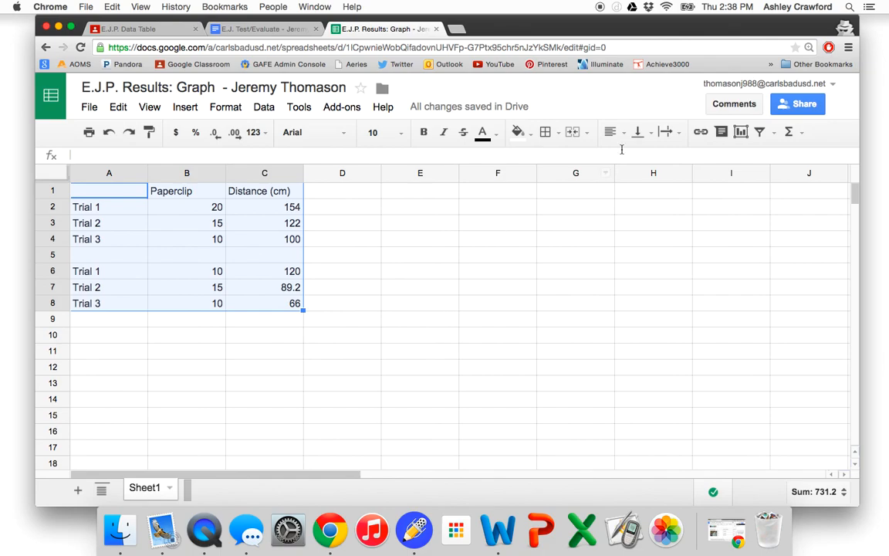
{"action": "left_click", "coordinate": [740, 133]}
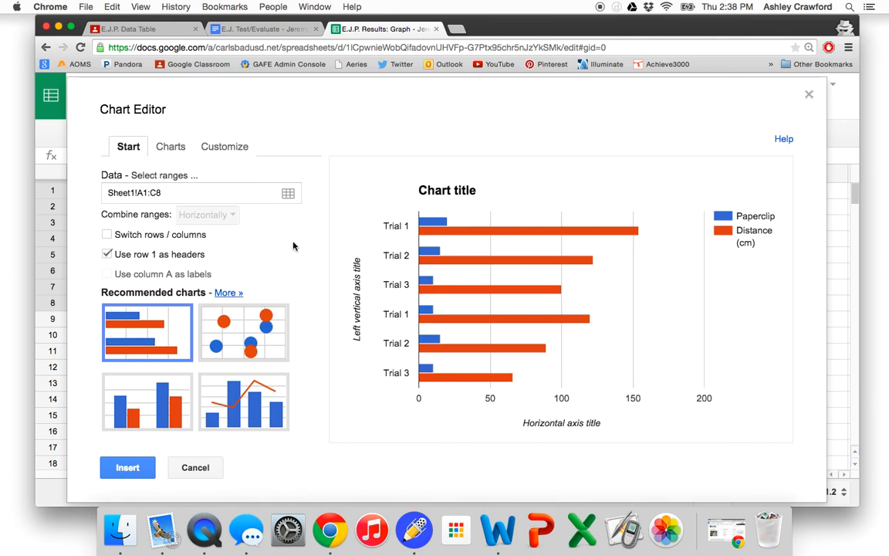
{"action": "left_click", "coordinate": [173, 147]}
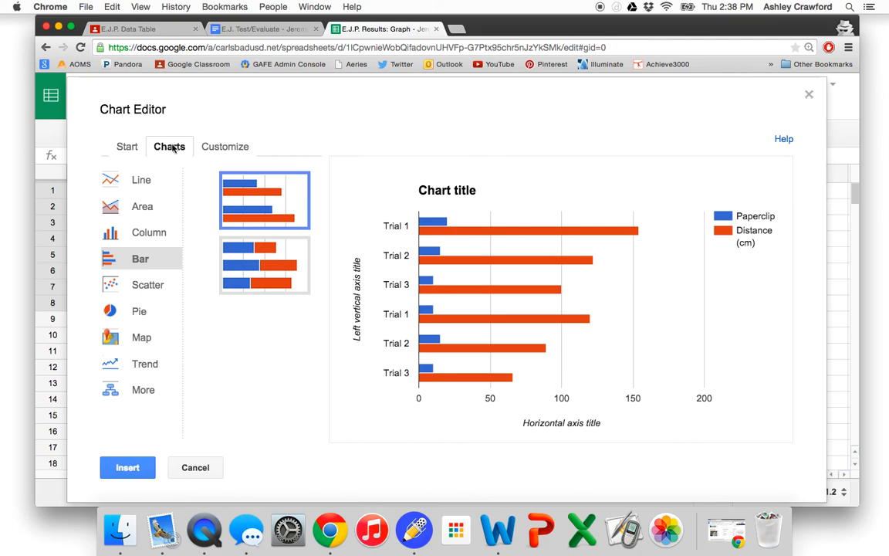
{"action": "left_click", "coordinate": [146, 183]}
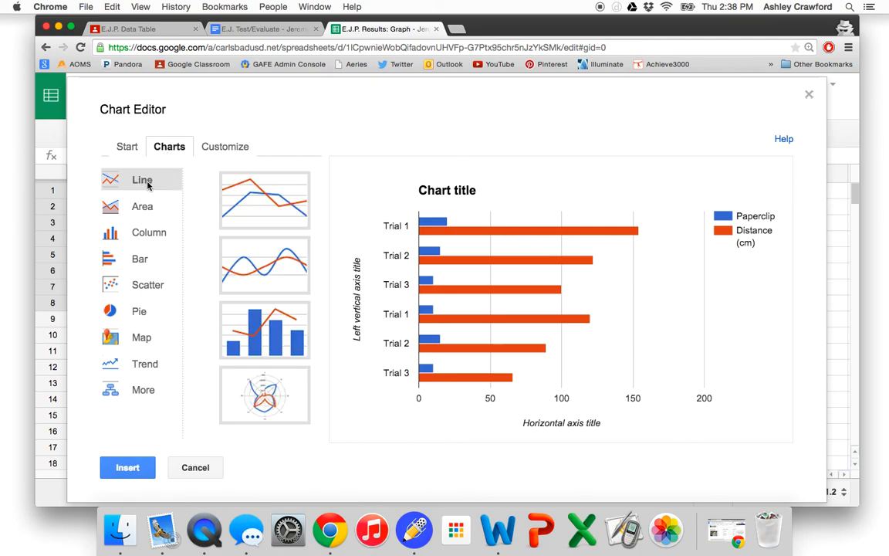
{"action": "left_click", "coordinate": [265, 204]}
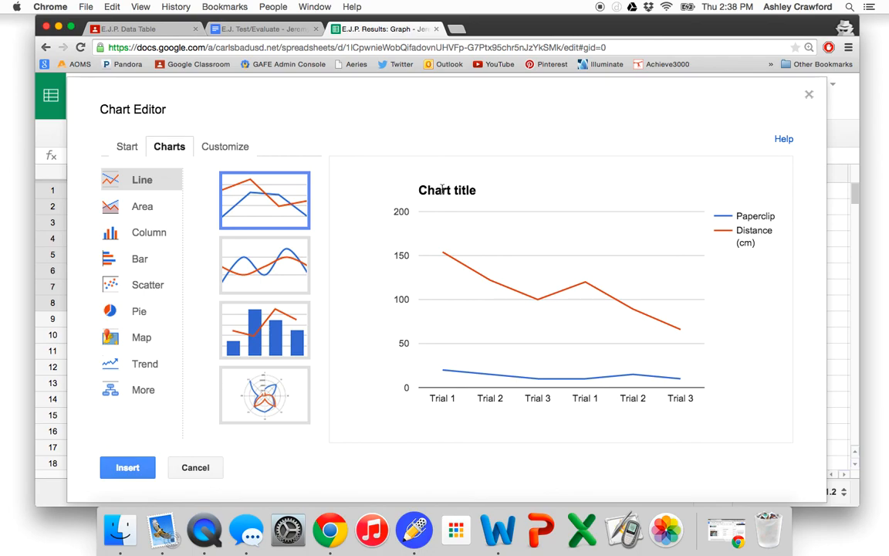
- Set the chart title to "Blow It Away II Graph"
{"action": "left_click", "coordinate": [219, 152]}
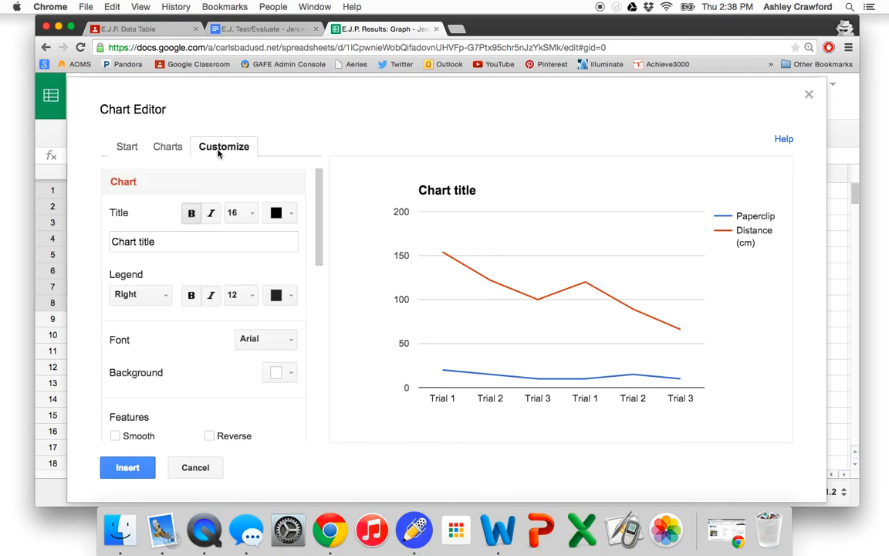
{"action": "left_click", "coordinate": [157, 242]}
{"action": "double_click", "coordinate": [157, 241]}
{"action": "left_click", "coordinate": [158, 242]}
{"action": "key", "text": "BackSpace"}
{"action": "key", "text": "BackSpace"}
{"action": "key", "text": "BackSpace"}
{"action": "key", "text": "BackSpace"}
{"action": "key", "text": "BackSpace"}
{"action": "key", "text": "BackSpace"}
{"action": "key", "text": "BackSpace"}
{"action": "key", "text": "BackSpace"}
{"action": "key", "text": "BackSpace"}
{"action": "key", "text": "BackSpace"}
{"action": "key", "text": "BackSpace"}
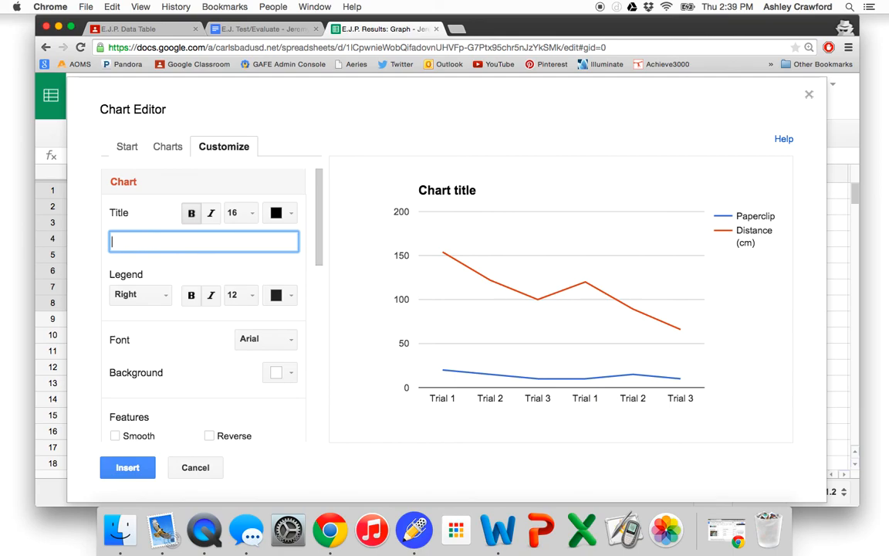
{"action": "type", "text": "Blow It Away II Graph"}
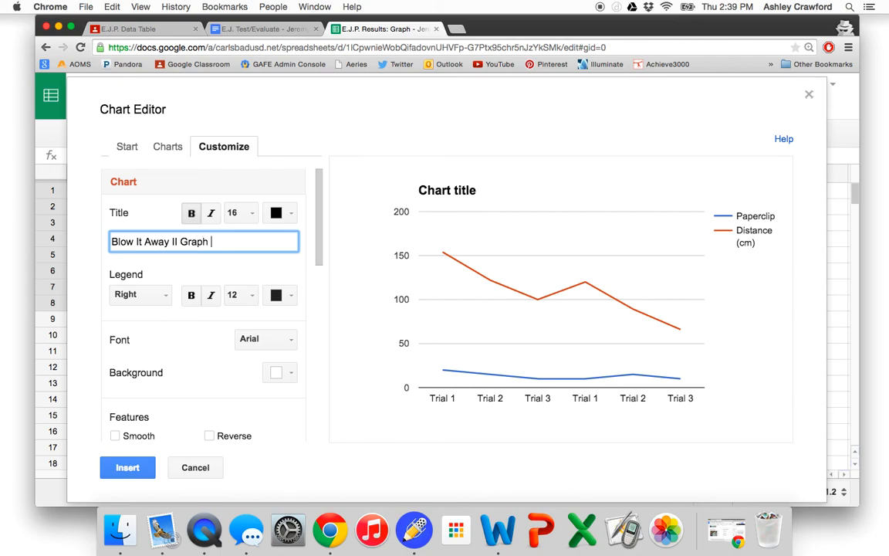
- Place the chart's legend at the bottom
{"action": "scroll", "coordinate": [149, 275], "scroll_direction": "down", "scroll_amount": 1}
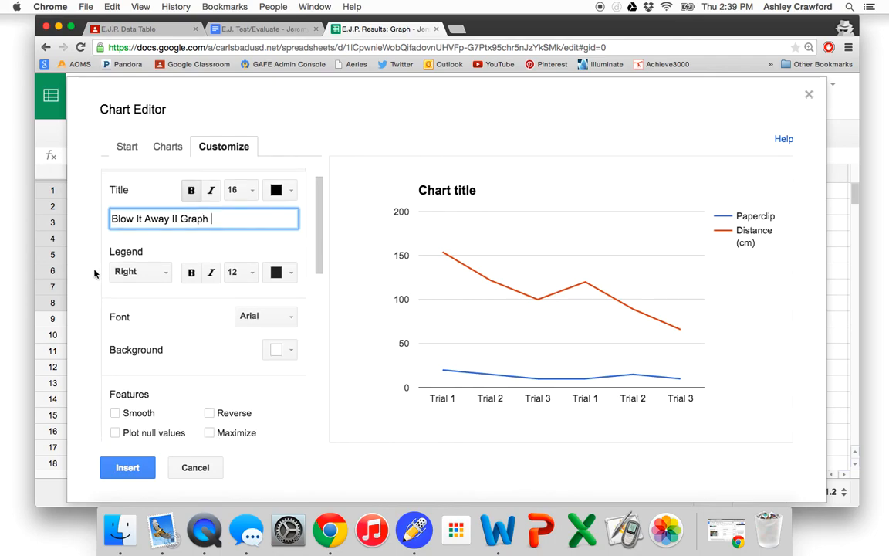
{"action": "left_click", "coordinate": [148, 275]}
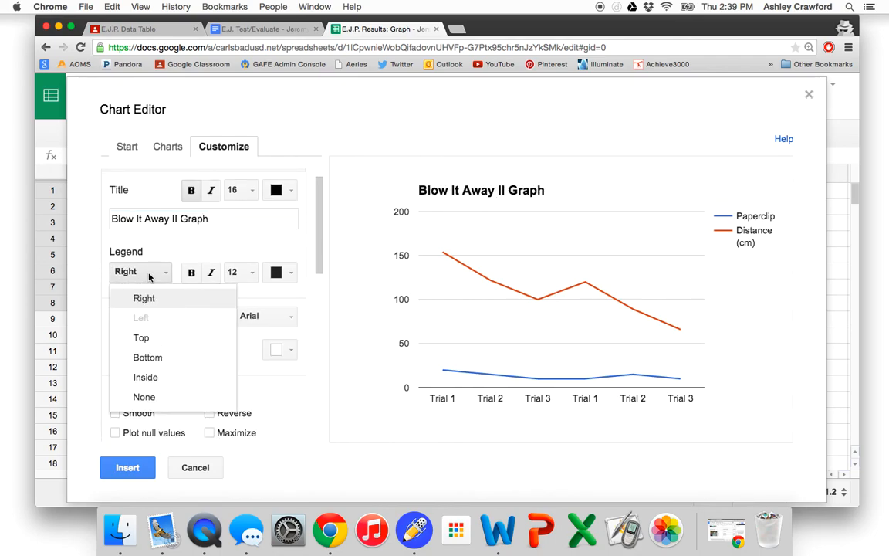
{"action": "left_click", "coordinate": [149, 358]}
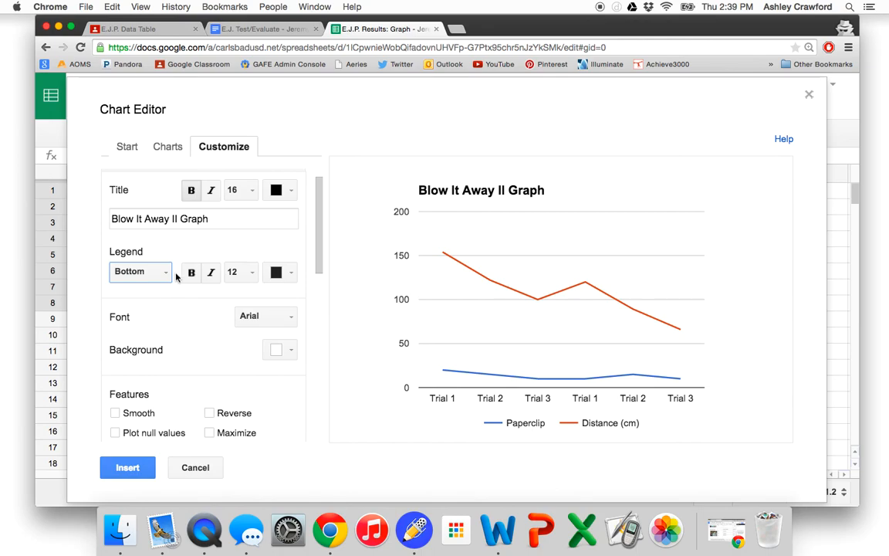
{"action": "scroll", "coordinate": [176, 277], "scroll_direction": "down", "scroll_amount": 1}
{"action": "scroll", "coordinate": [176, 277], "scroll_direction": "down", "scroll_amount": 3}
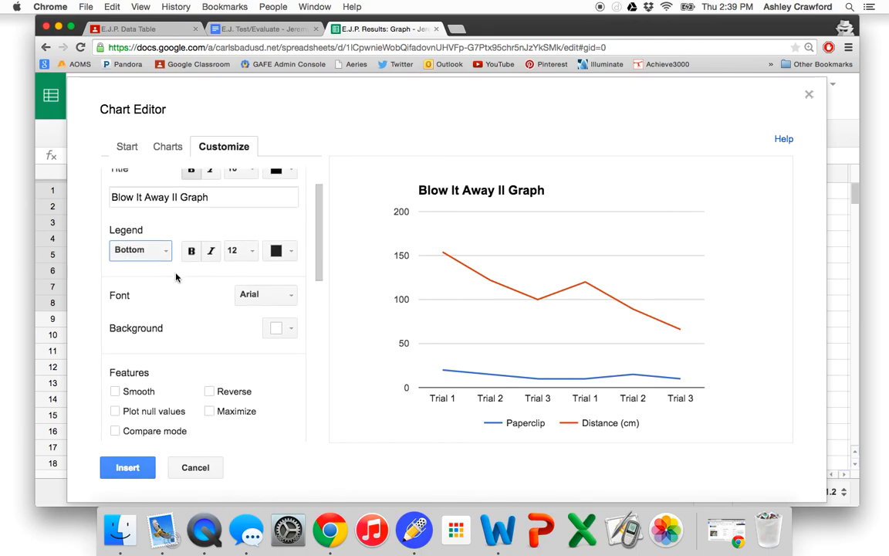
{"action": "left_click", "coordinate": [268, 287]}
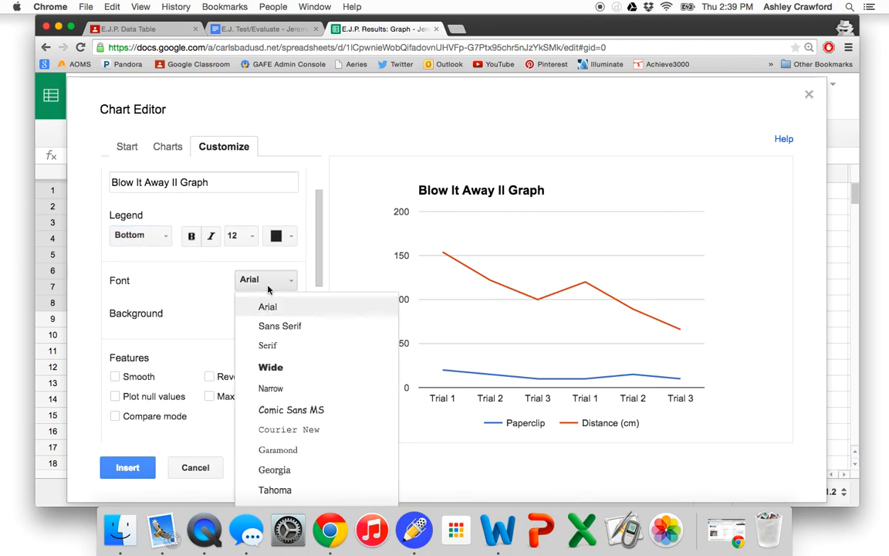
{"action": "left_click", "coordinate": [269, 289]}
{"action": "left_click", "coordinate": [278, 314]}
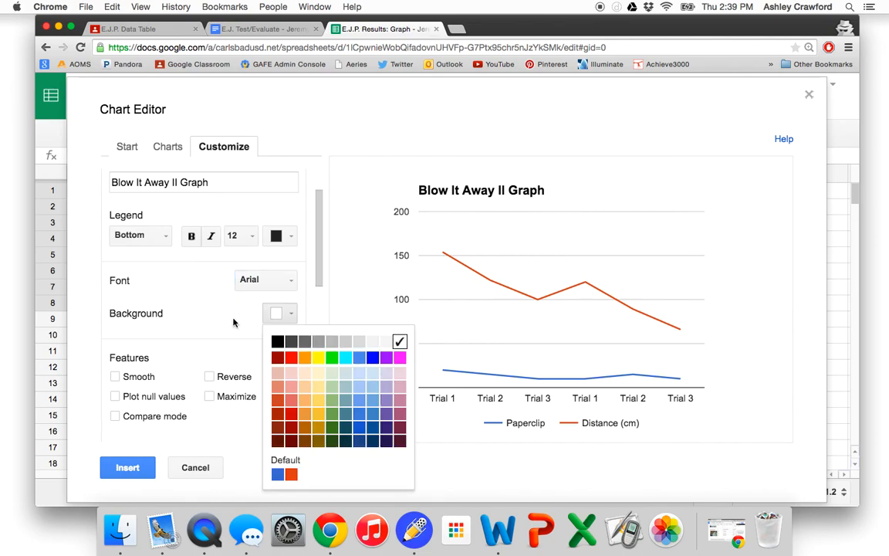
{"action": "left_click", "coordinate": [238, 322]}
- Title the chart's left vertical axis "Distance (cm)"
{"action": "scroll", "coordinate": [232, 322], "scroll_direction": "down", "scroll_amount": 10}
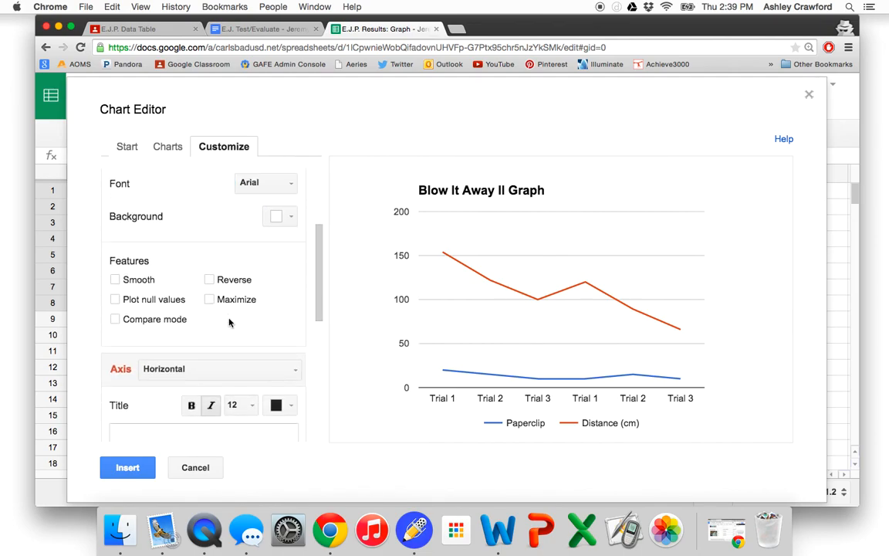
{"action": "scroll", "coordinate": [229, 322], "scroll_direction": "down", "scroll_amount": 5}
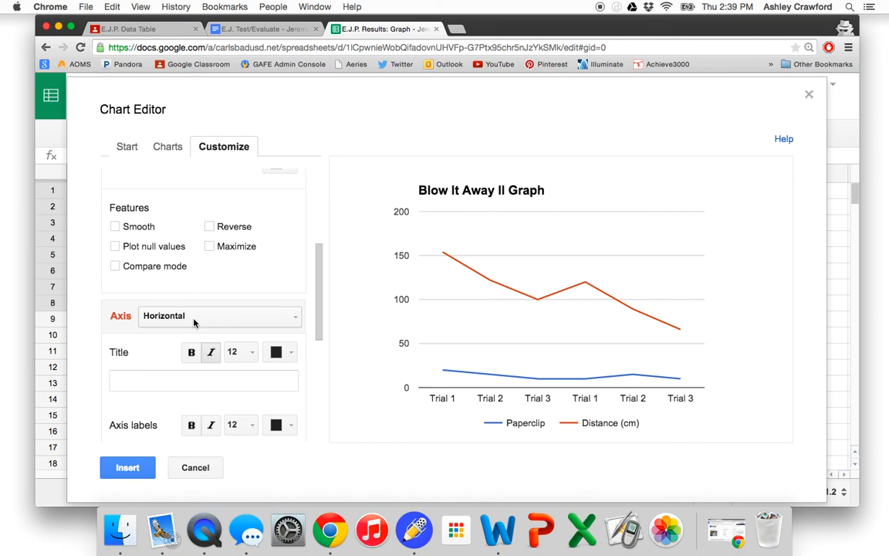
{"action": "left_click", "coordinate": [194, 323]}
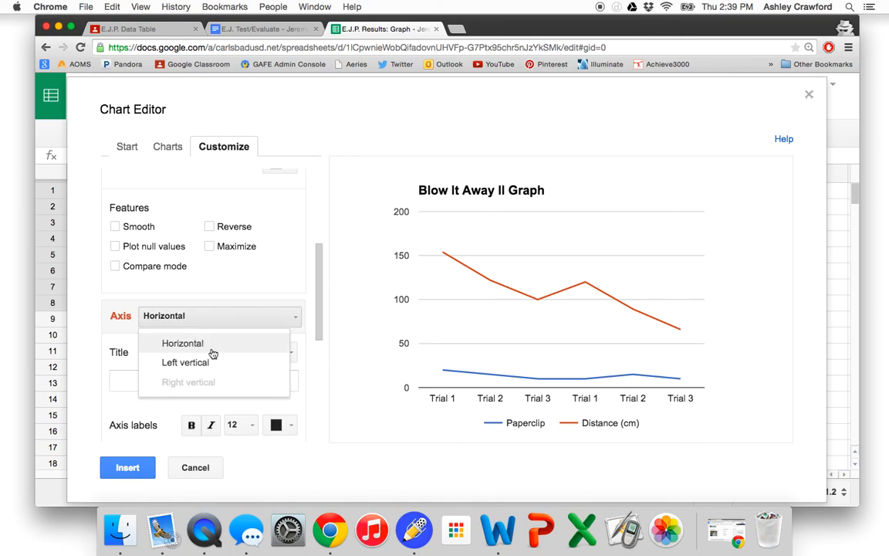
{"action": "left_click", "coordinate": [243, 353]}
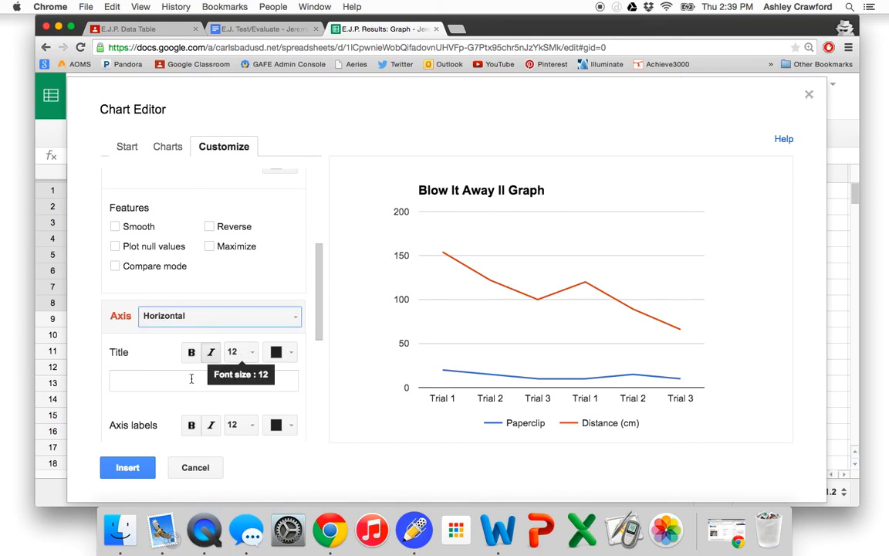
{"action": "left_click", "coordinate": [188, 382]}
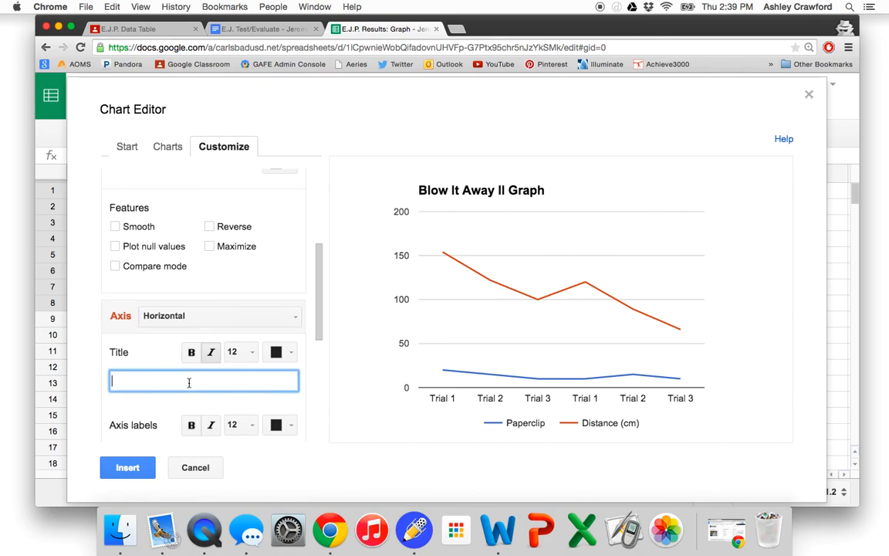
{"action": "left_click", "coordinate": [204, 316]}
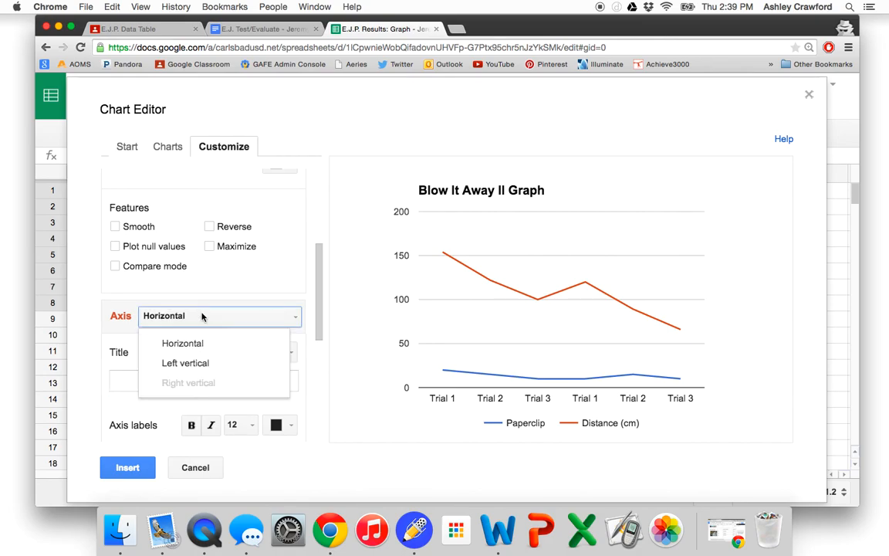
{"action": "left_click", "coordinate": [202, 364]}
{"action": "left_click", "coordinate": [160, 380]}
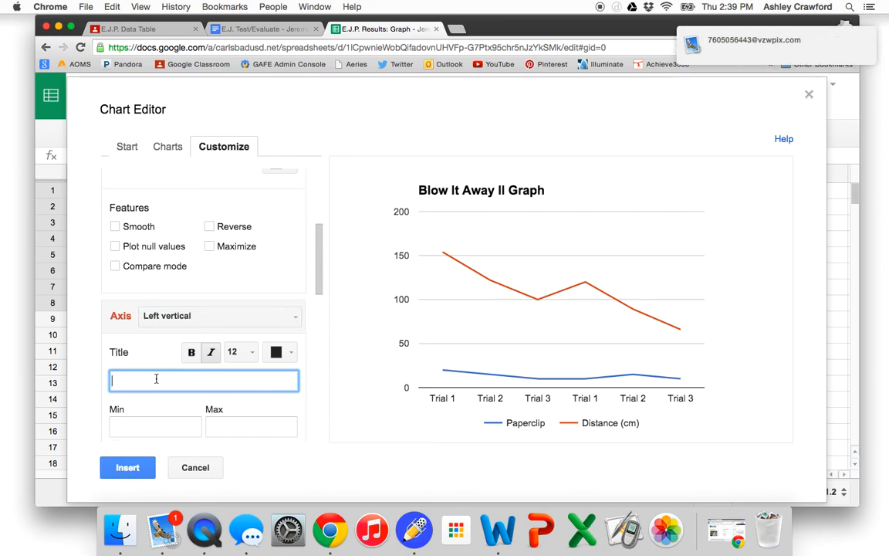
{"action": "type", "text": "Distance"}
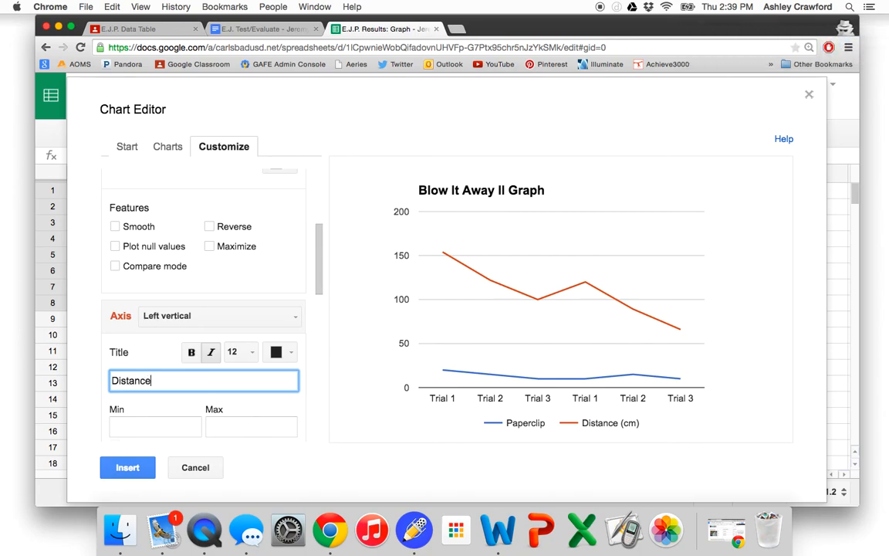
{"action": "type", "text": " (d"}
{"action": "type", "text": "m)"}
- Go through the remaining axis and series options without changing them and insert the chart into the sheet
{"action": "scroll", "coordinate": [203, 309], "scroll_direction": "down", "scroll_amount": 2}
{"action": "left_click", "coordinate": [150, 389]}
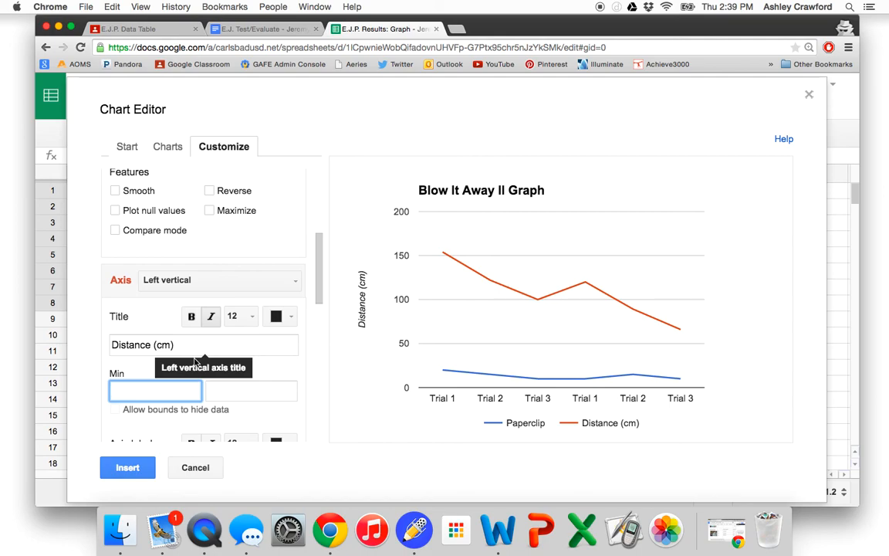
{"action": "scroll", "coordinate": [135, 369], "scroll_direction": "down", "scroll_amount": 4}
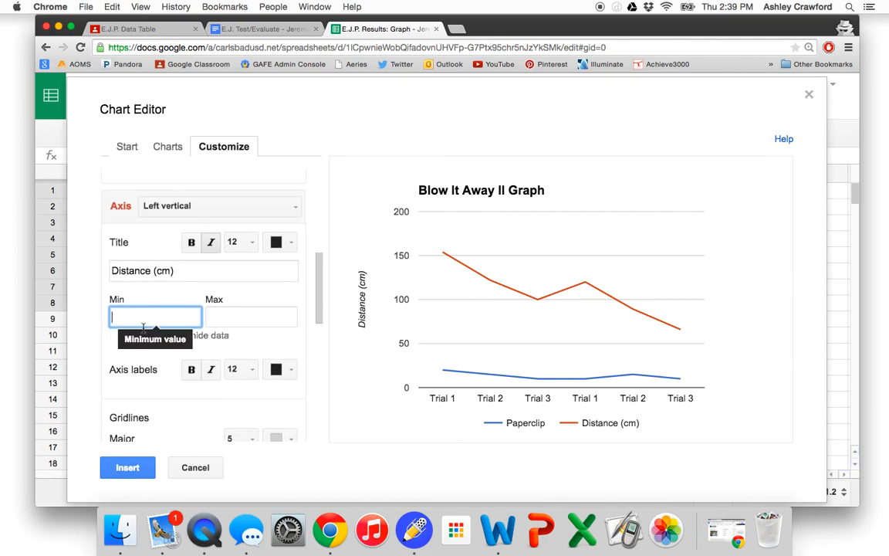
{"action": "scroll", "coordinate": [145, 333], "scroll_direction": "down", "scroll_amount": 4}
{"action": "scroll", "coordinate": [143, 332], "scroll_direction": "down", "scroll_amount": 6}
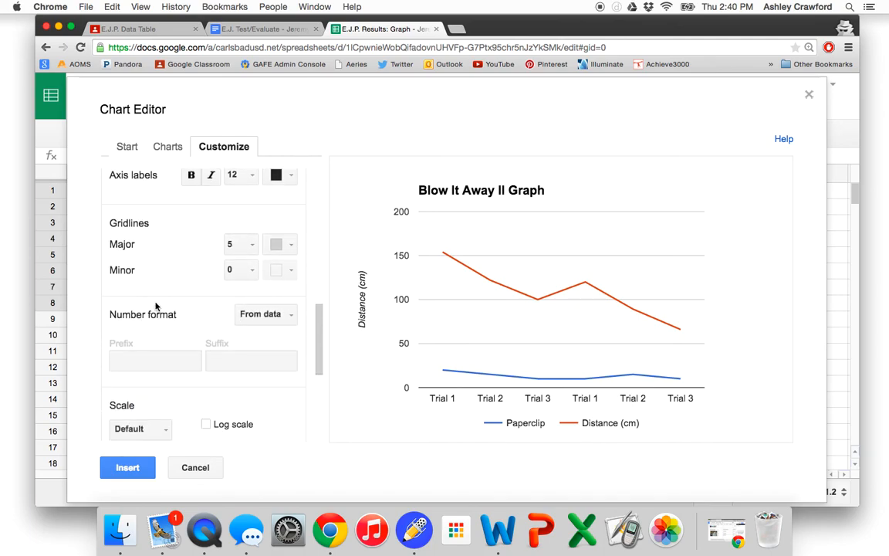
{"action": "scroll", "coordinate": [156, 370], "scroll_direction": "down", "scroll_amount": 8}
{"action": "scroll", "coordinate": [157, 375], "scroll_direction": "down", "scroll_amount": 5}
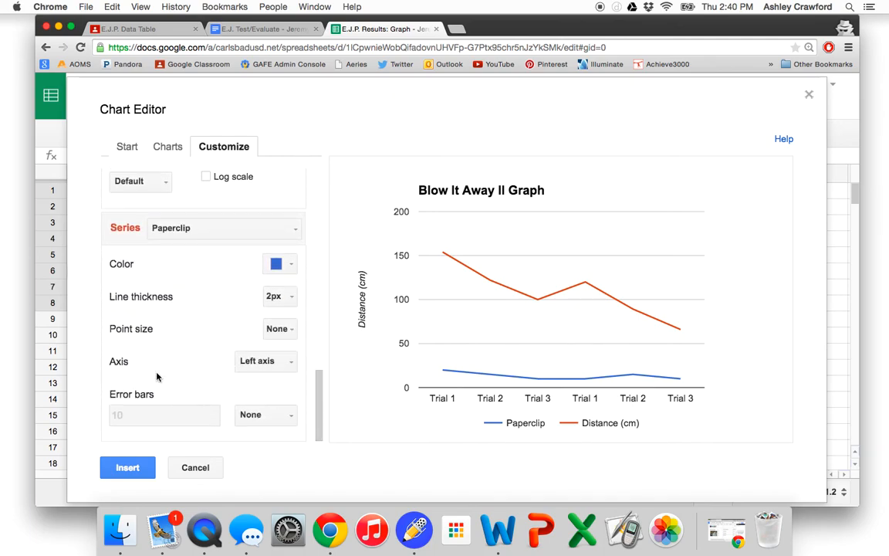
{"action": "left_click", "coordinate": [128, 468]}
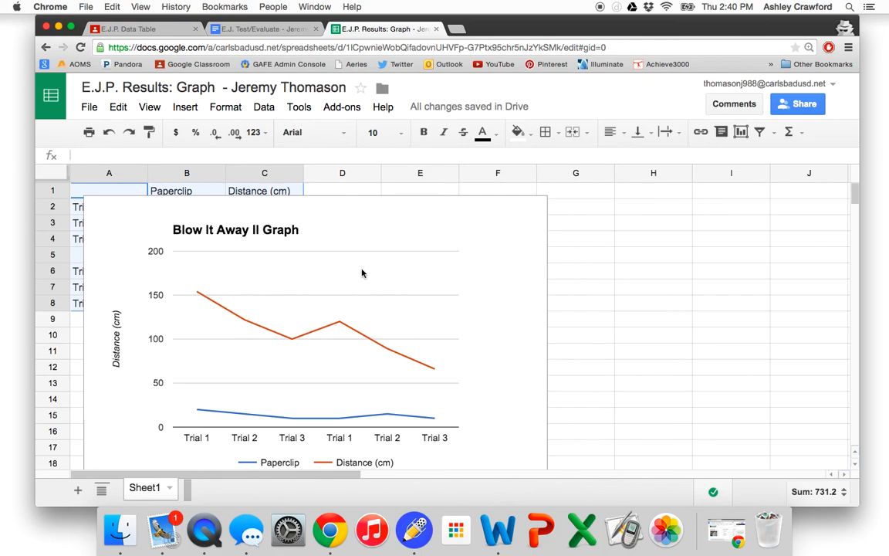
- Save the inserted Blow It Away II chart as an image file
{"action": "left_click", "coordinate": [494, 238]}
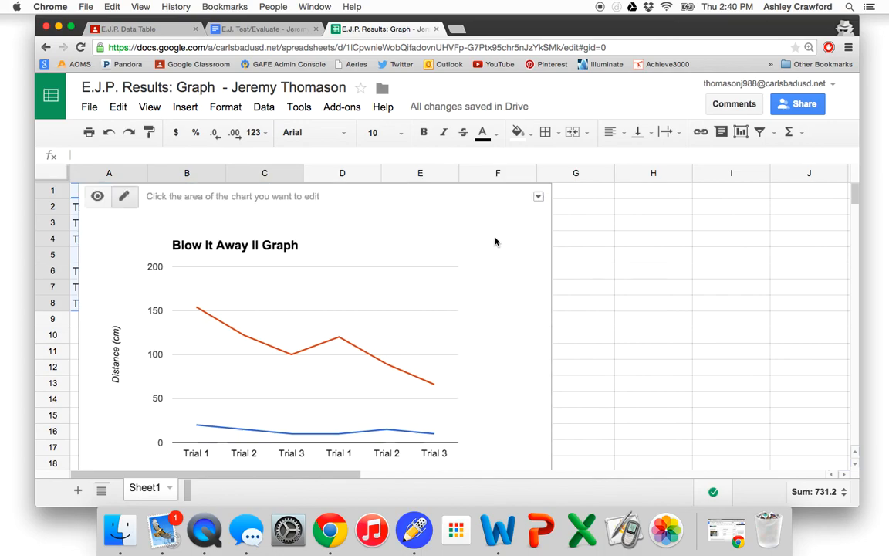
{"action": "left_click", "coordinate": [538, 199]}
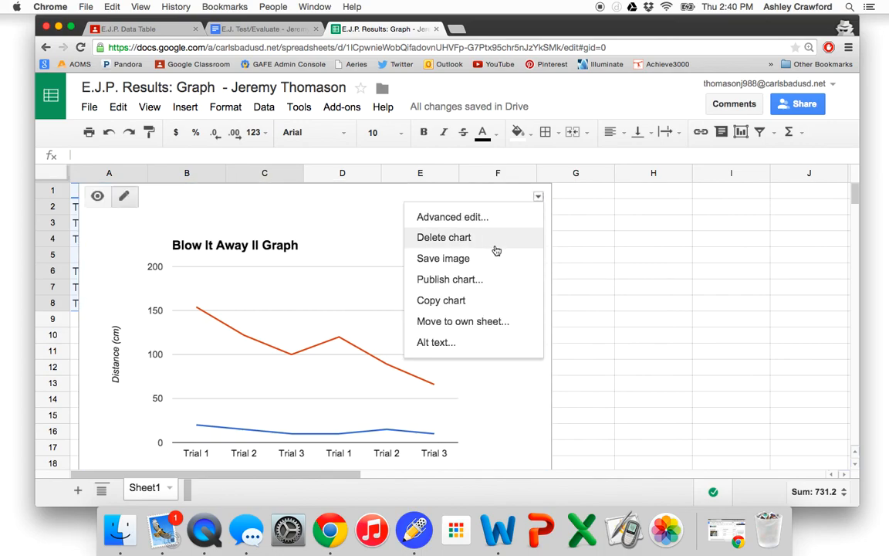
{"action": "left_click", "coordinate": [471, 263]}
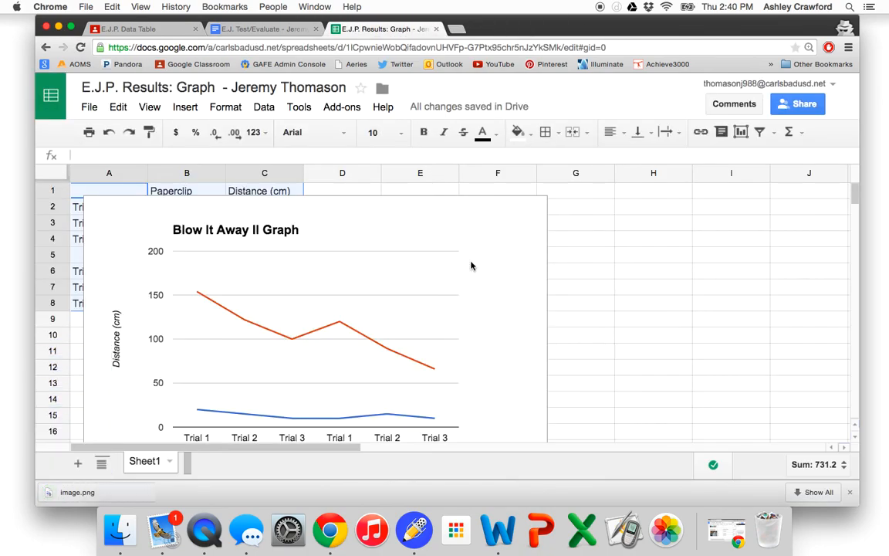
- View the downloaded image.png in Preview and close its window
{"action": "left_click", "coordinate": [77, 493]}
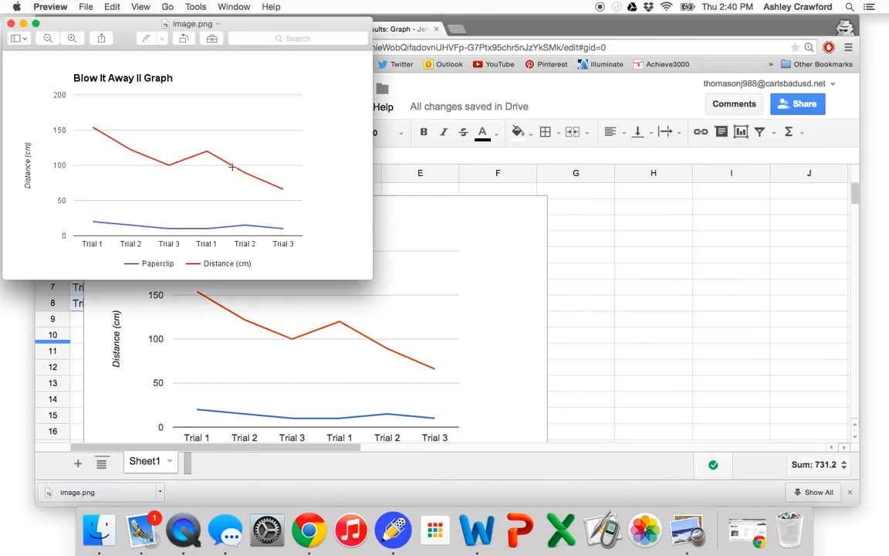
{"action": "left_click", "coordinate": [86, 7]}
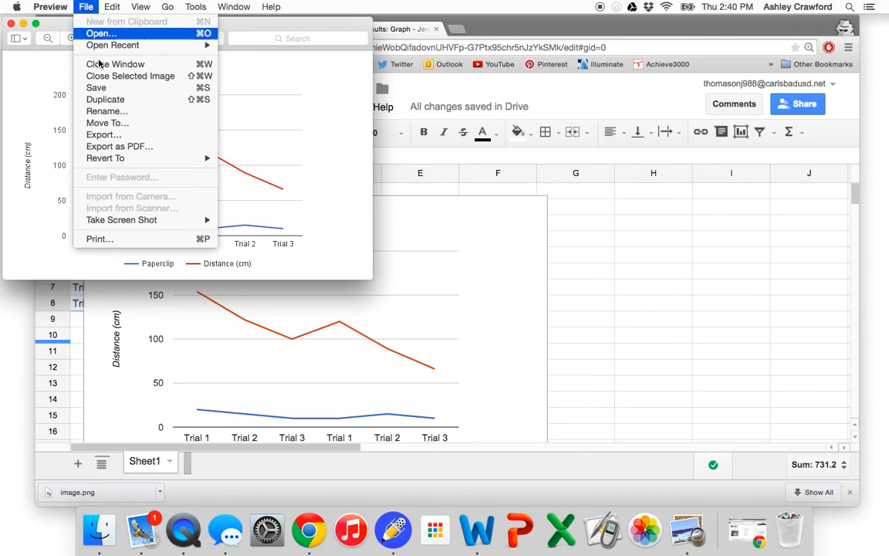
{"action": "left_click", "coordinate": [368, 199]}
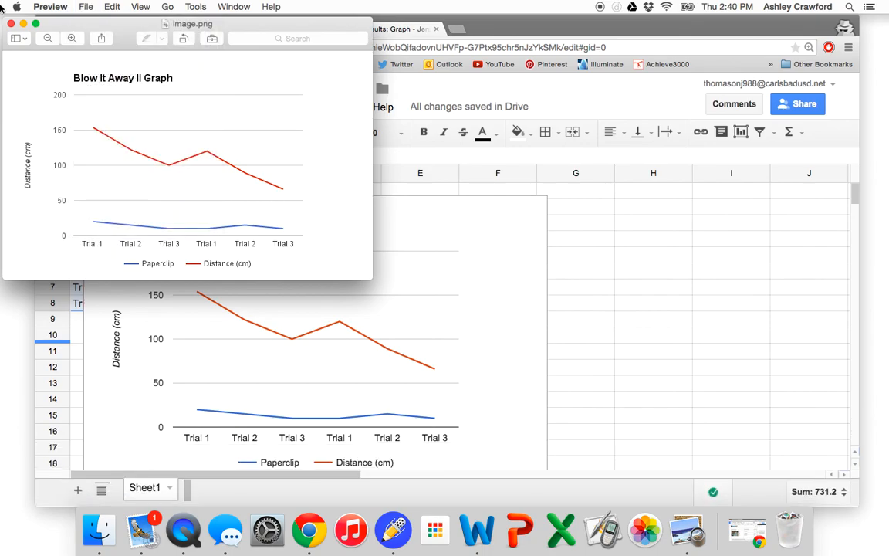
{"action": "left_click", "coordinate": [11, 24]}
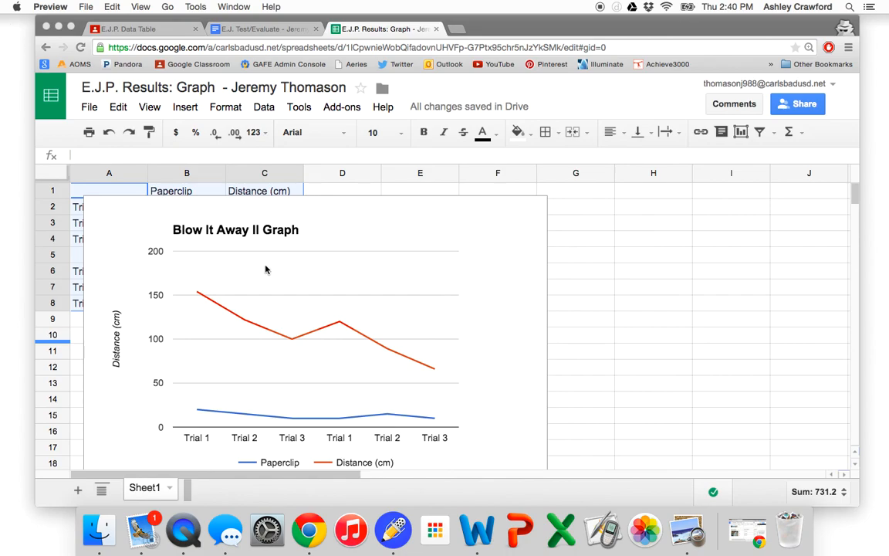